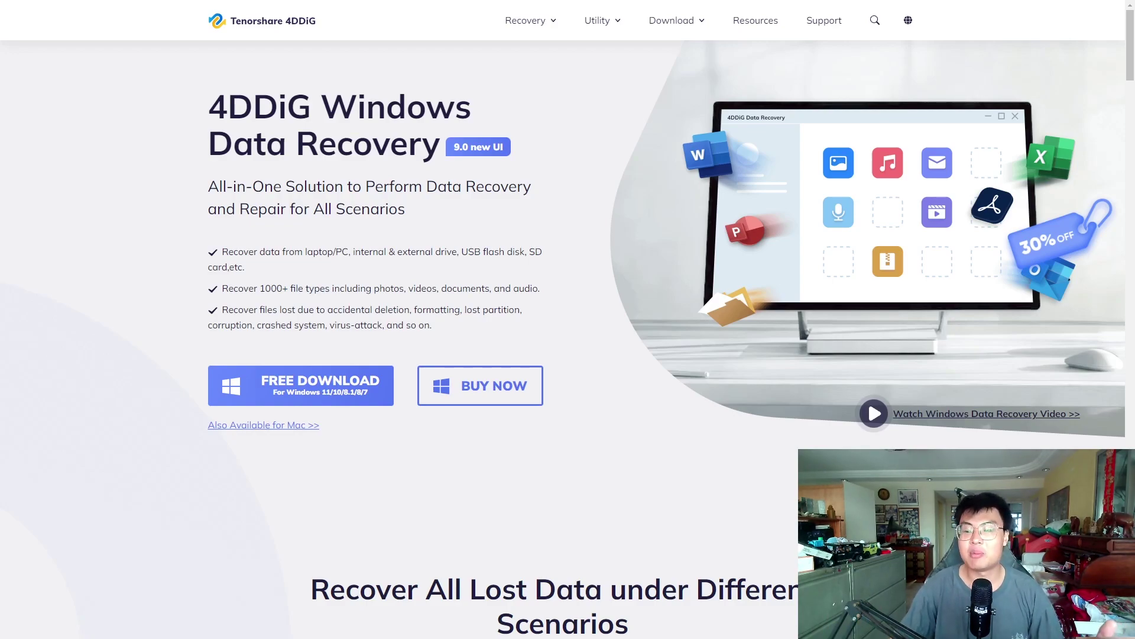
Step: Scroll through the 4DDiG product page's features down to the MP4/MOV/MKV video repair section
{"action": "scroll", "coordinate": [563, 320], "scroll_direction": "down", "scroll_amount": 2}
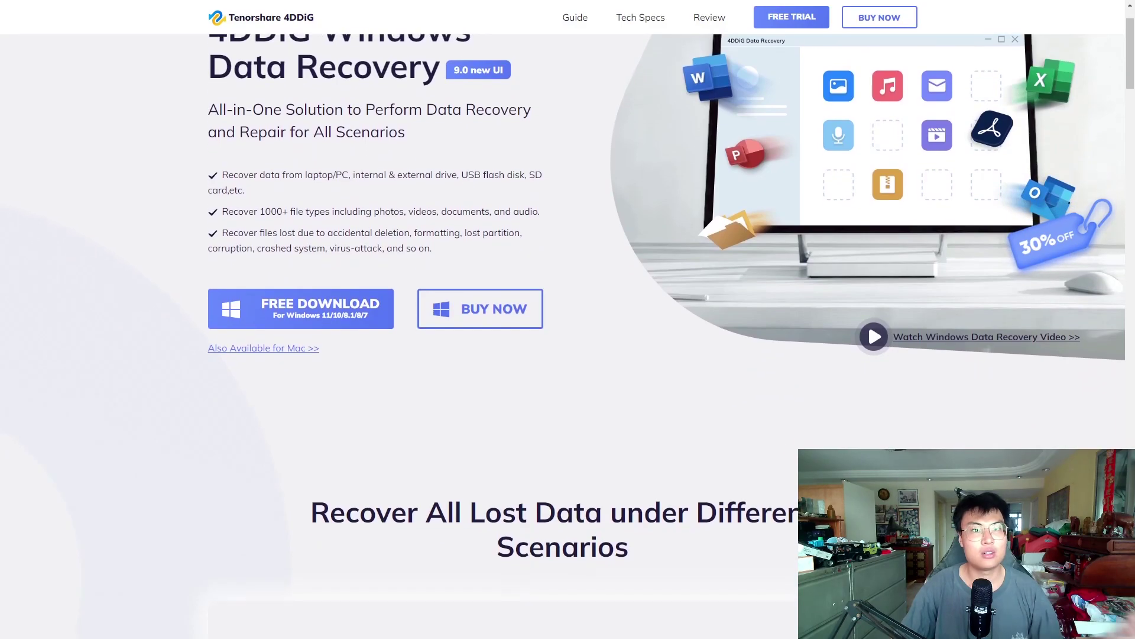
{"action": "scroll", "coordinate": [563, 320], "scroll_direction": "down", "scroll_amount": 2}
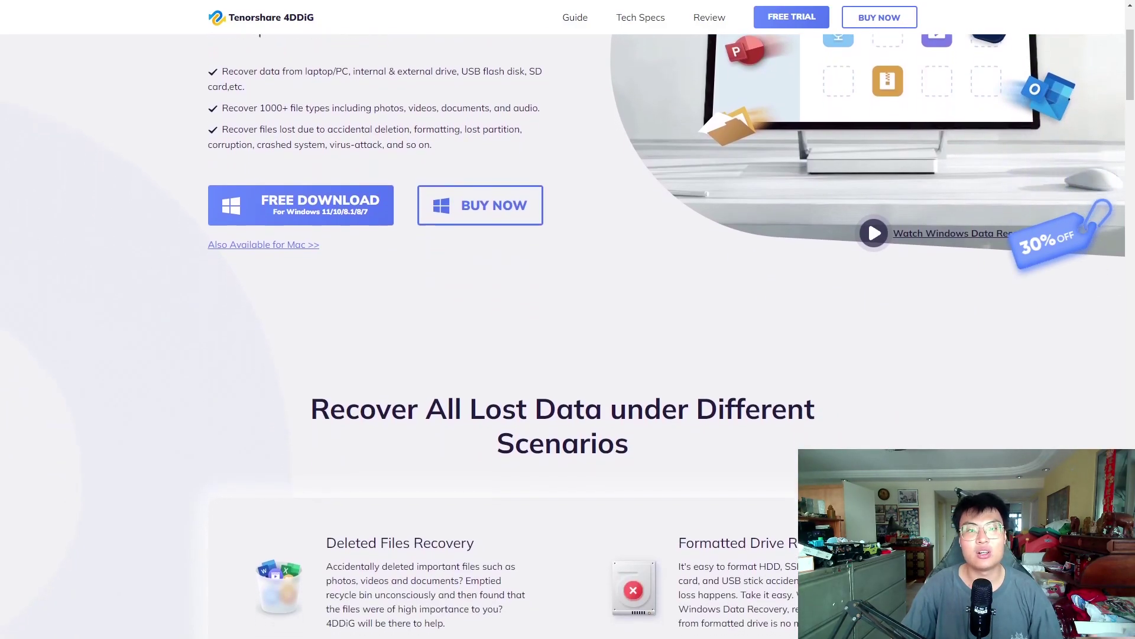
{"action": "scroll", "coordinate": [563, 319], "scroll_direction": "down", "scroll_amount": 2}
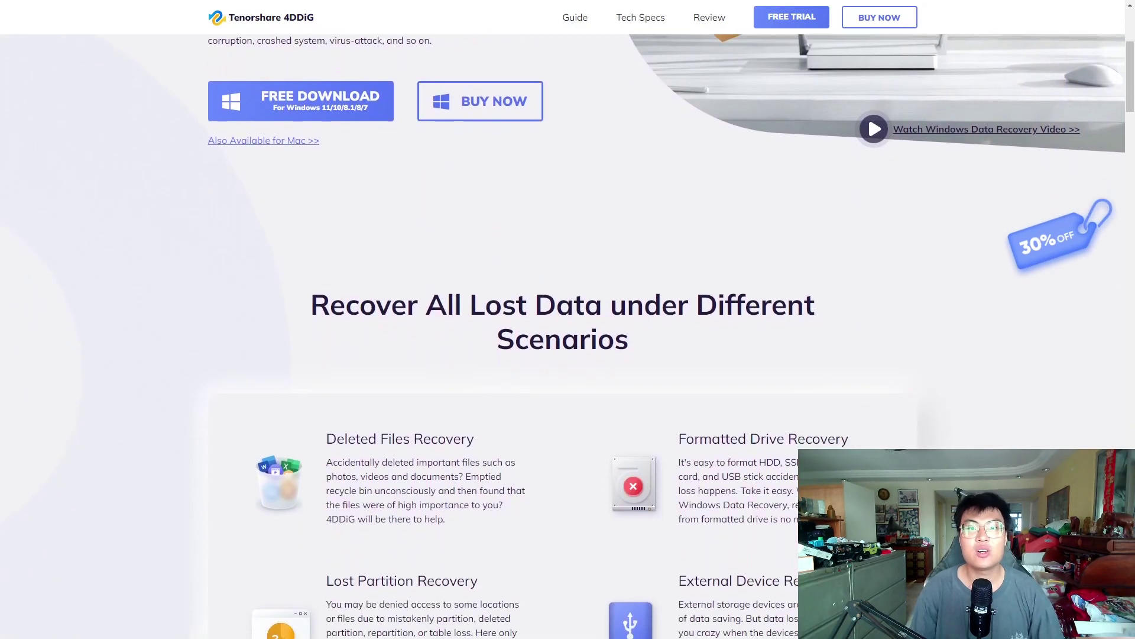
{"action": "scroll", "coordinate": [563, 319], "scroll_direction": "down", "scroll_amount": 2}
{"action": "scroll", "coordinate": [563, 319], "scroll_direction": "down", "scroll_amount": 2}
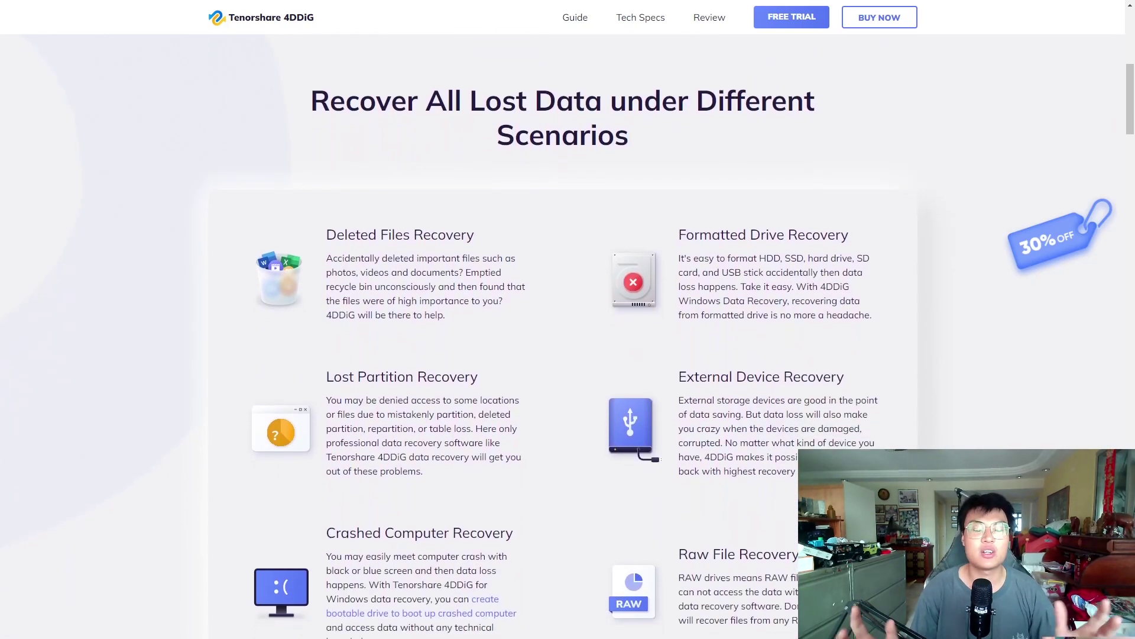
{"action": "scroll", "coordinate": [563, 319], "scroll_direction": "down", "scroll_amount": 2}
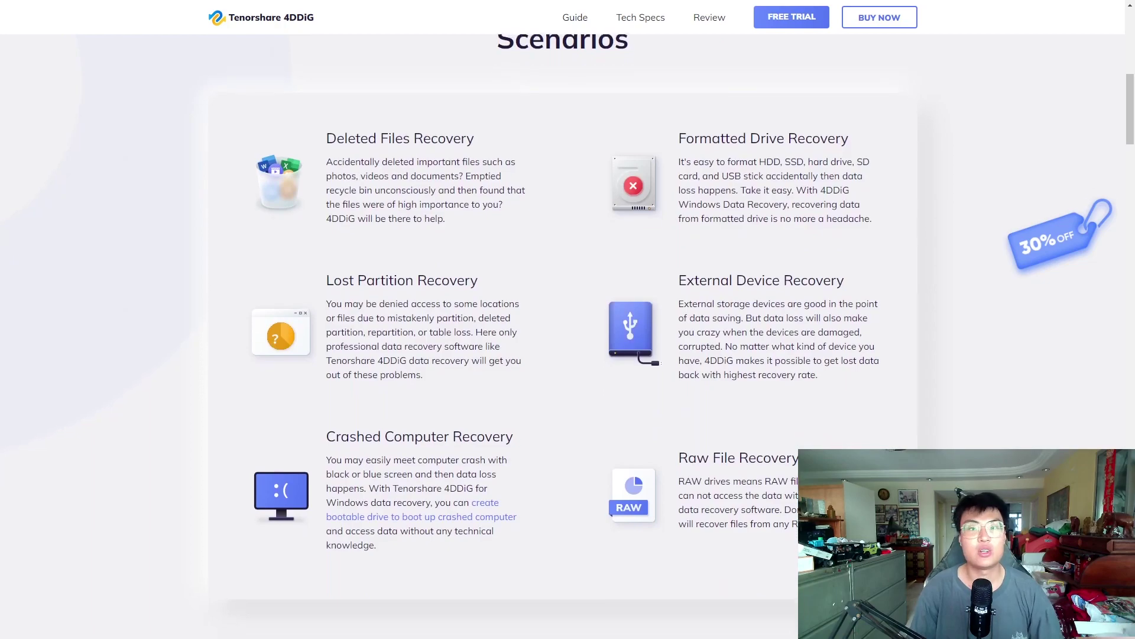
{"action": "scroll", "coordinate": [563, 319], "scroll_direction": "down", "scroll_amount": 2}
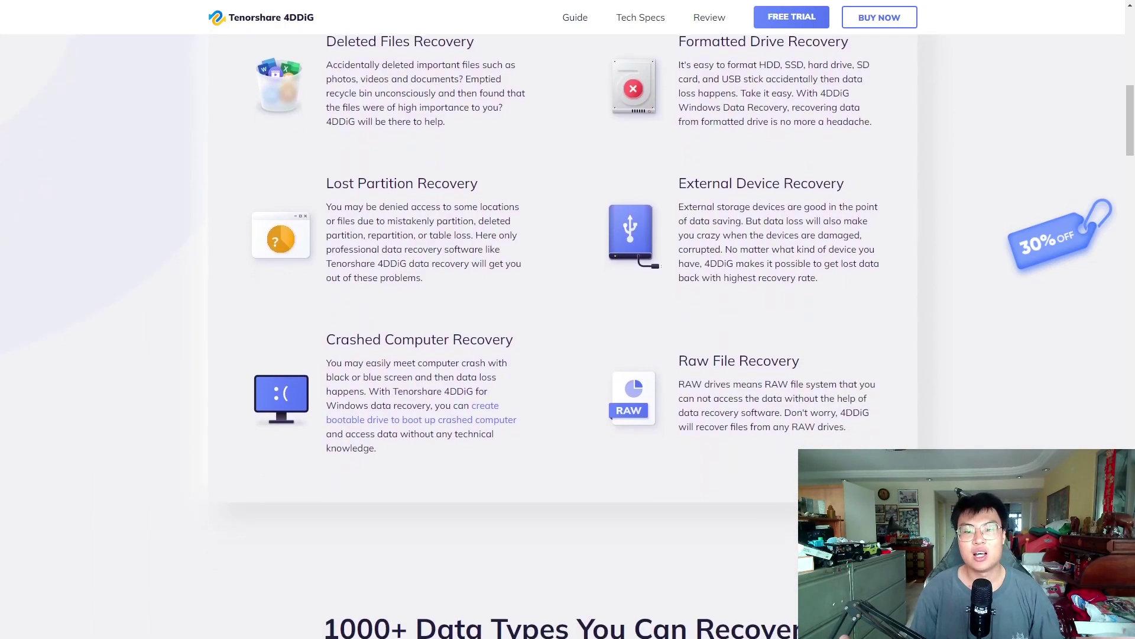
{"action": "scroll", "coordinate": [563, 319], "scroll_direction": "down", "scroll_amount": 2}
{"action": "scroll", "coordinate": [563, 319], "scroll_direction": "down", "scroll_amount": 2}
{"action": "scroll", "coordinate": [563, 319], "scroll_direction": "down", "scroll_amount": 2}
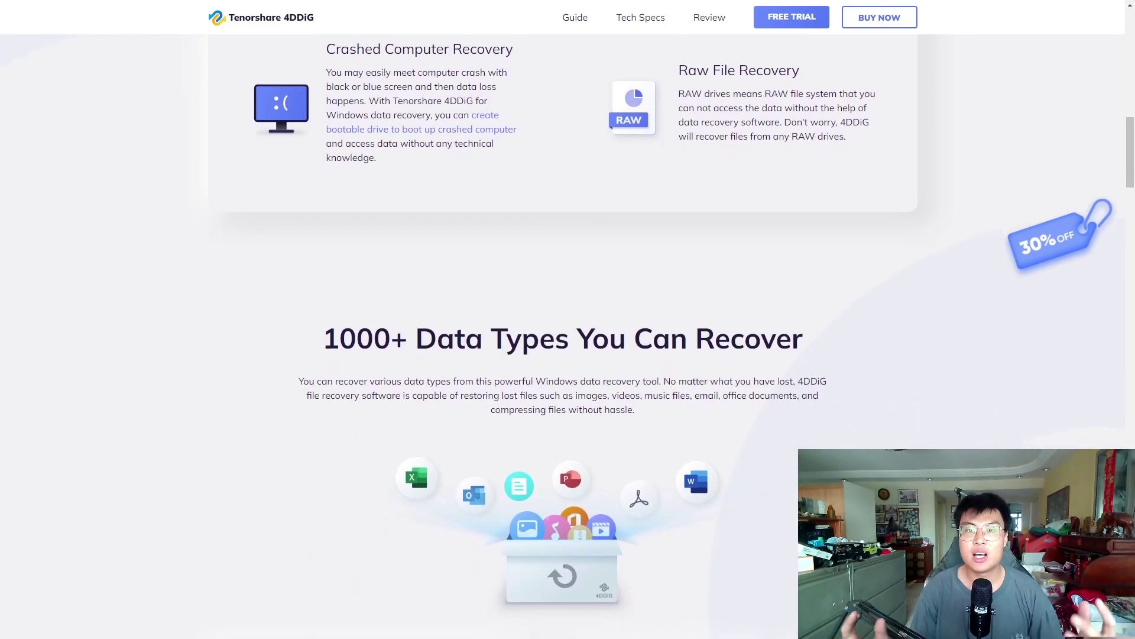
{"action": "scroll", "coordinate": [563, 319], "scroll_direction": "down", "scroll_amount": 2}
{"action": "scroll", "coordinate": [563, 319], "scroll_direction": "down", "scroll_amount": 2}
{"action": "scroll", "coordinate": [563, 319], "scroll_direction": "down", "scroll_amount": 2}
{"action": "scroll", "coordinate": [563, 320], "scroll_direction": "down", "scroll_amount": 2}
{"action": "scroll", "coordinate": [563, 319], "scroll_direction": "down", "scroll_amount": 2}
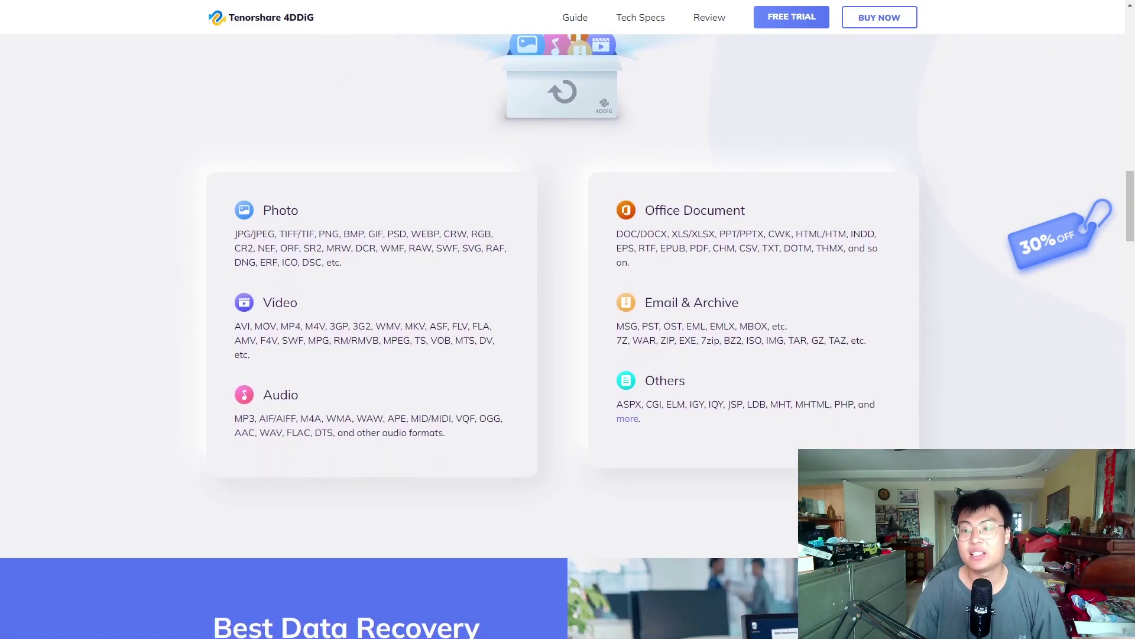
{"action": "scroll", "coordinate": [563, 320], "scroll_direction": "down", "scroll_amount": 2}
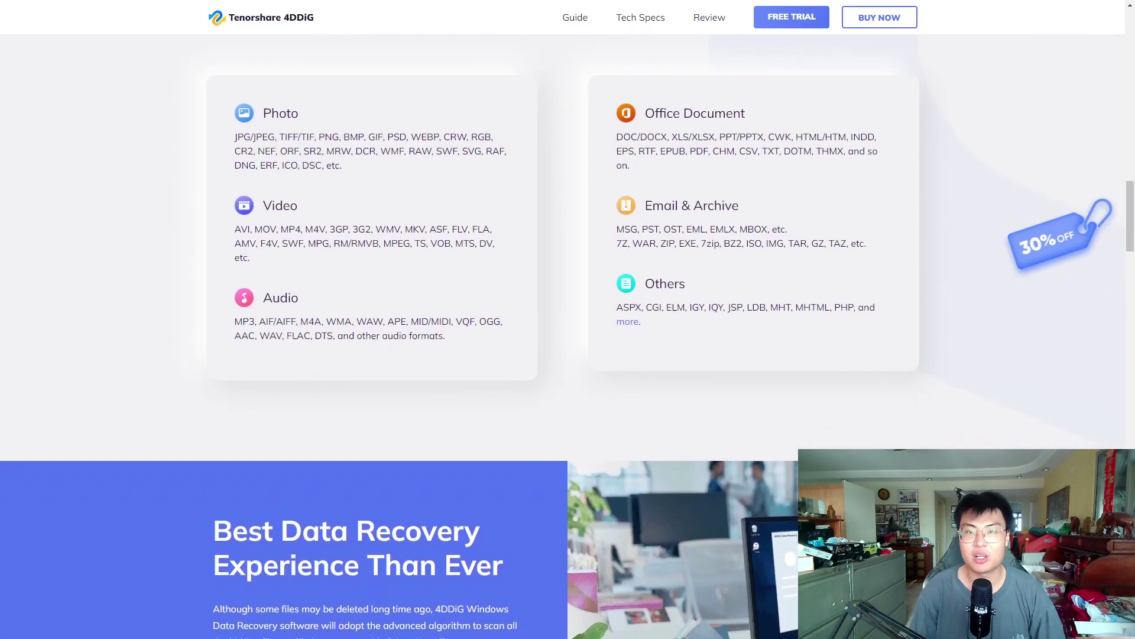
{"action": "scroll", "coordinate": [563, 320], "scroll_direction": "down", "scroll_amount": 2}
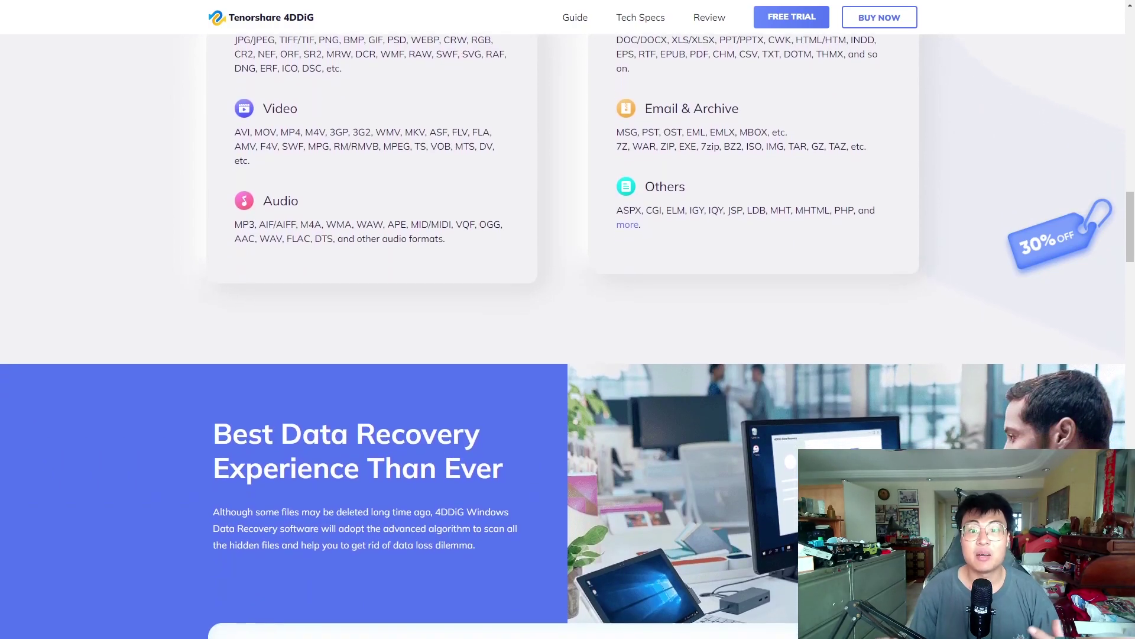
{"action": "scroll", "coordinate": [563, 319], "scroll_direction": "down", "scroll_amount": 2}
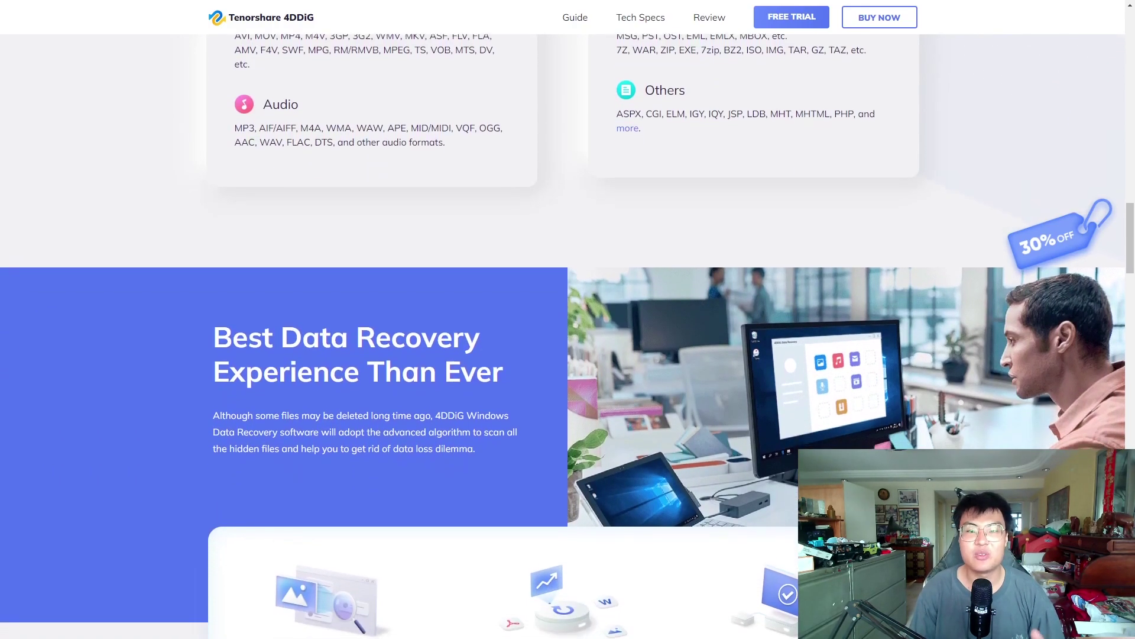
{"action": "scroll", "coordinate": [563, 319], "scroll_direction": "down", "scroll_amount": 2}
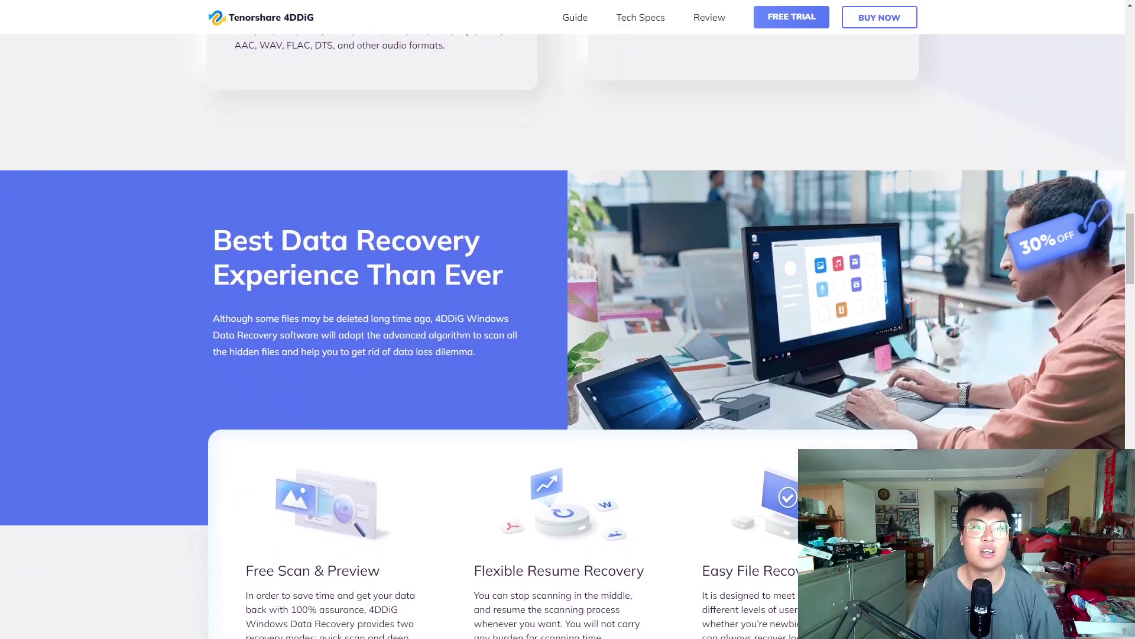
{"action": "scroll", "coordinate": [563, 320], "scroll_direction": "down", "scroll_amount": 2}
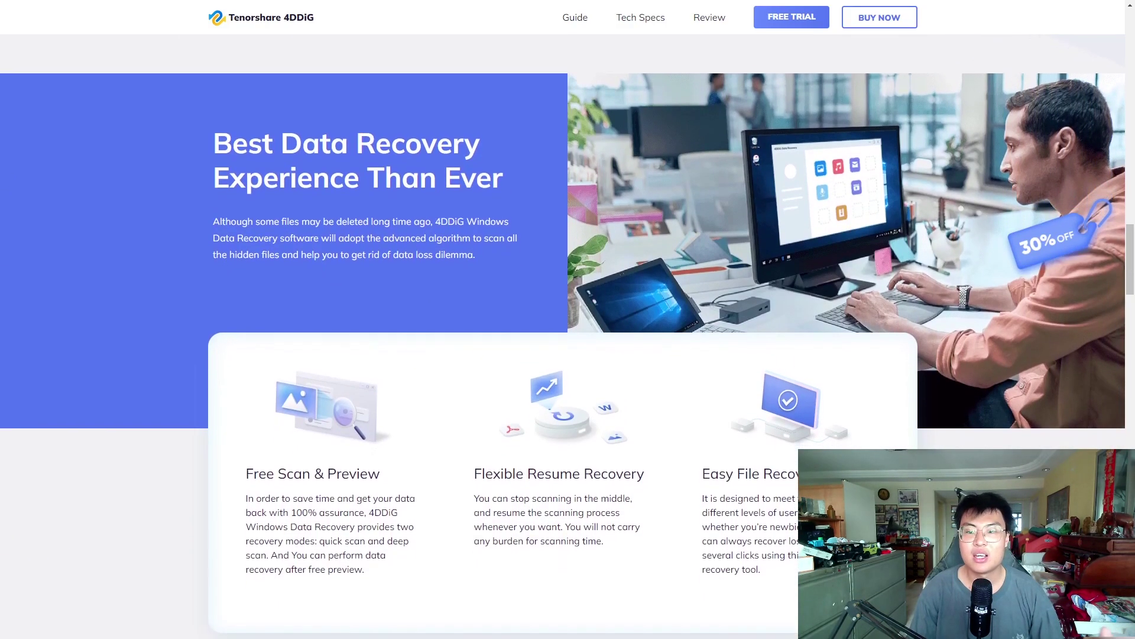
{"action": "scroll", "coordinate": [563, 319], "scroll_direction": "down", "scroll_amount": 2}
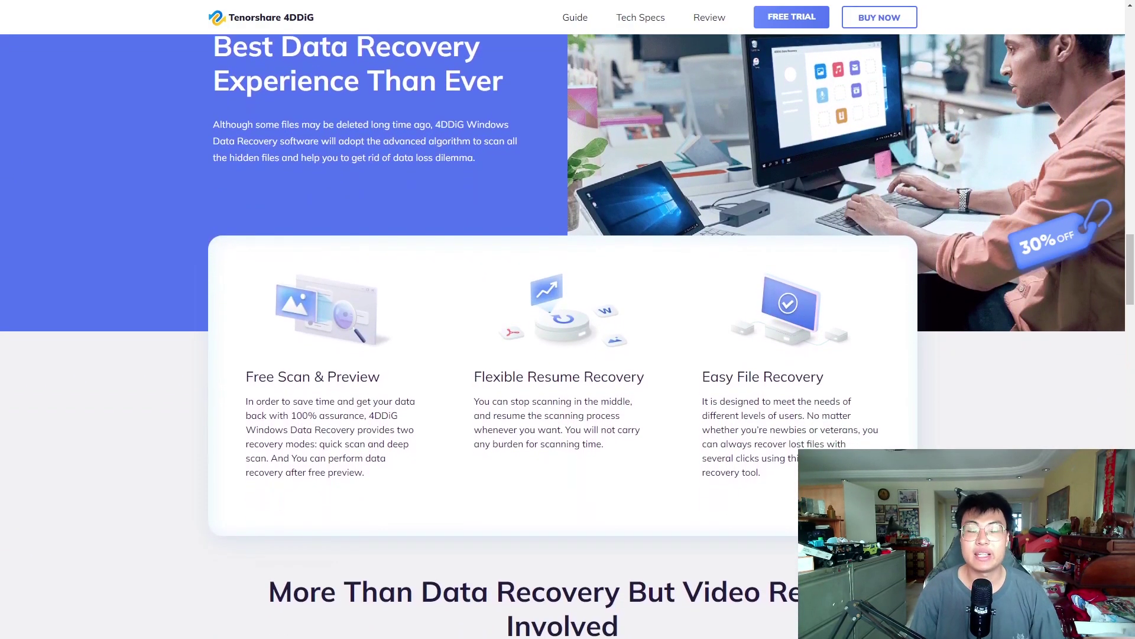
{"action": "scroll", "coordinate": [563, 319], "scroll_direction": "down", "scroll_amount": 2}
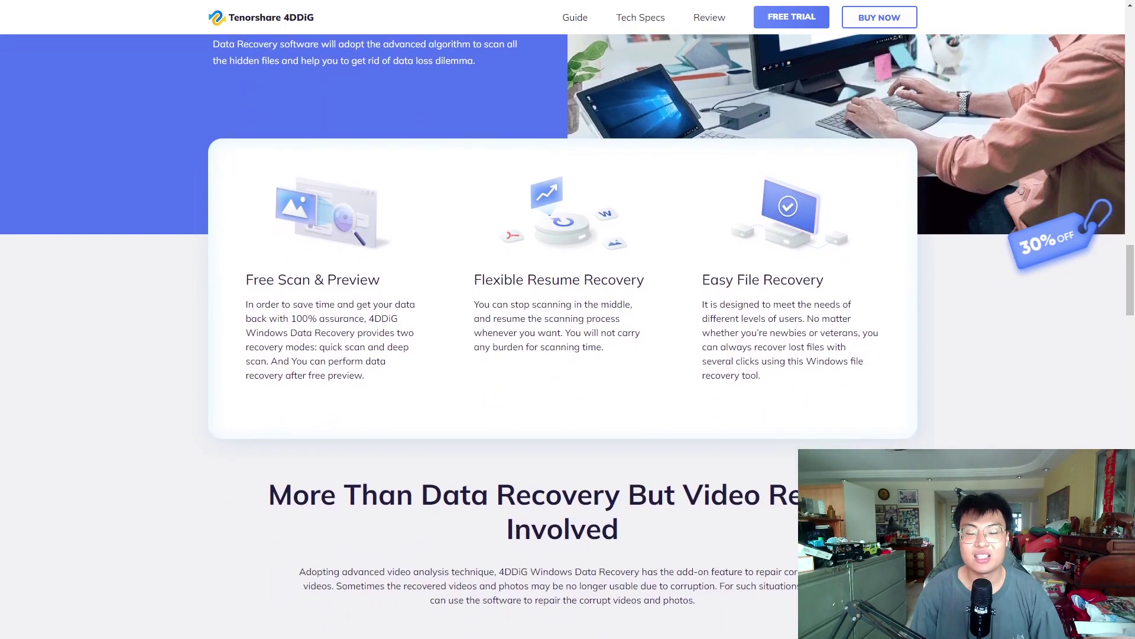
{"action": "scroll", "coordinate": [563, 320], "scroll_direction": "down", "scroll_amount": 2}
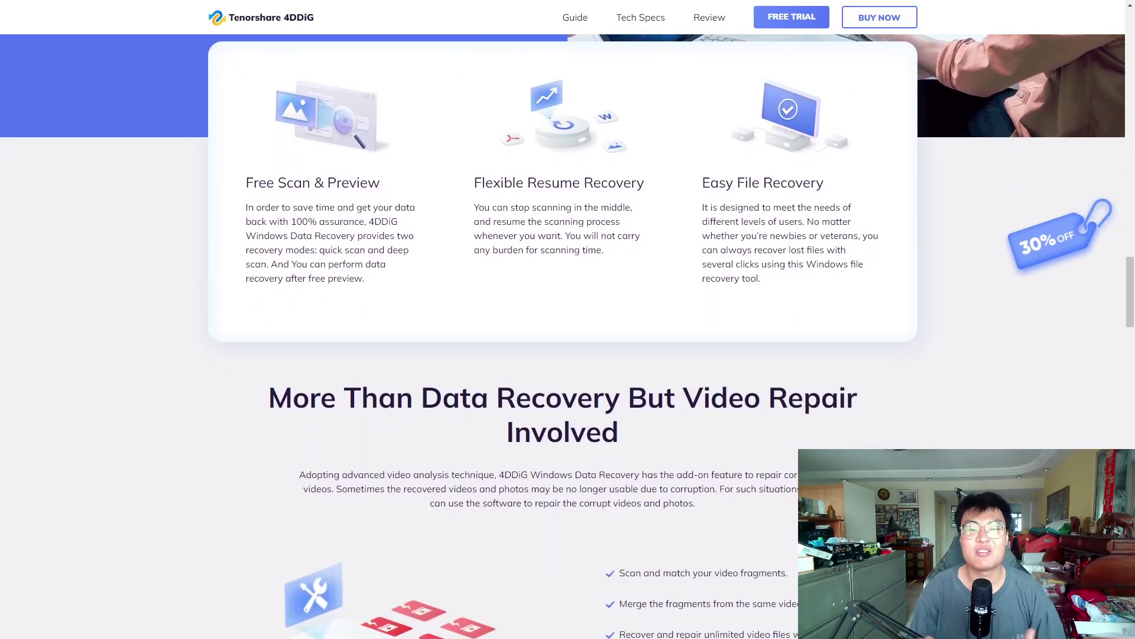
{"action": "scroll", "coordinate": [563, 320], "scroll_direction": "down", "scroll_amount": 2}
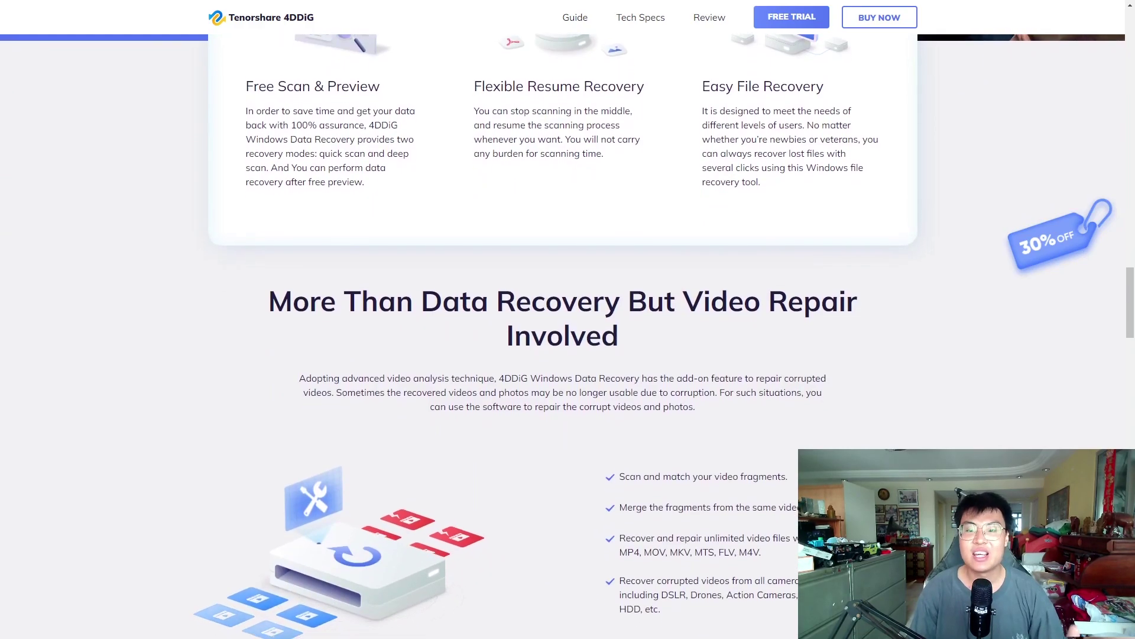
{"action": "scroll", "coordinate": [563, 319], "scroll_direction": "down", "scroll_amount": 2}
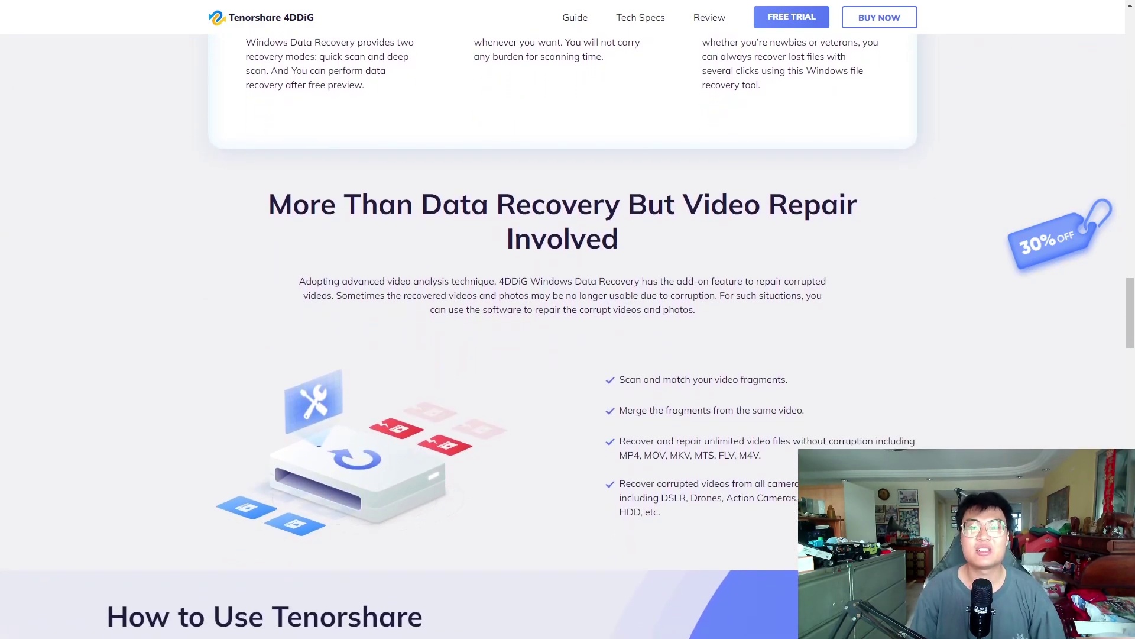
{"action": "scroll", "coordinate": [563, 319], "scroll_direction": "down", "scroll_amount": 2}
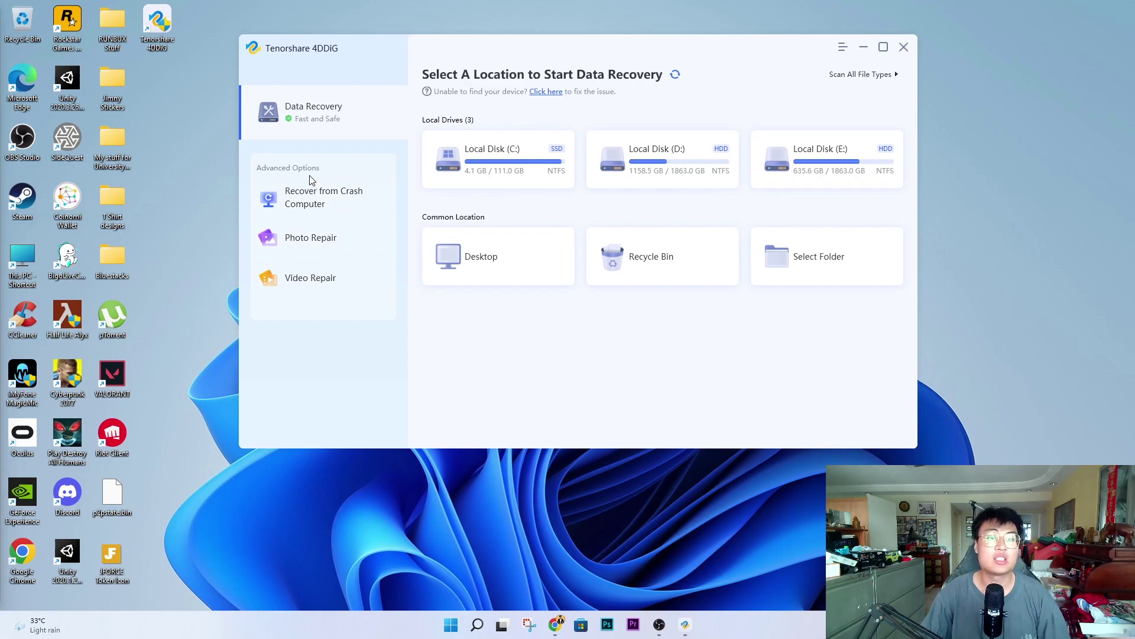
{"action": "left_click", "coordinate": [322, 199]}
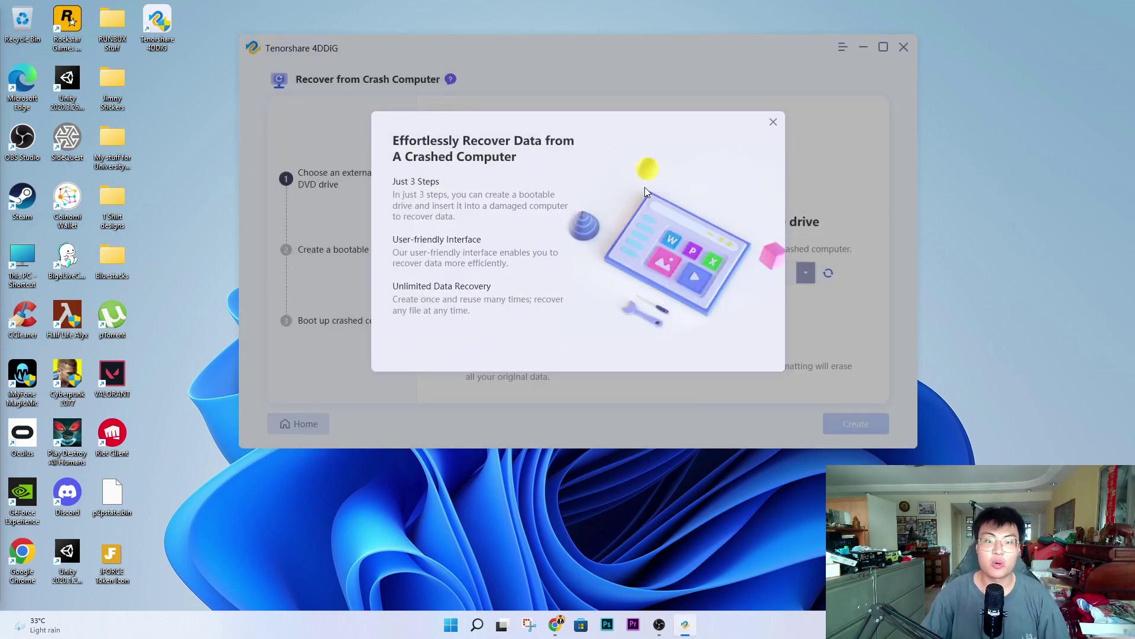
{"action": "left_click", "coordinate": [772, 122]}
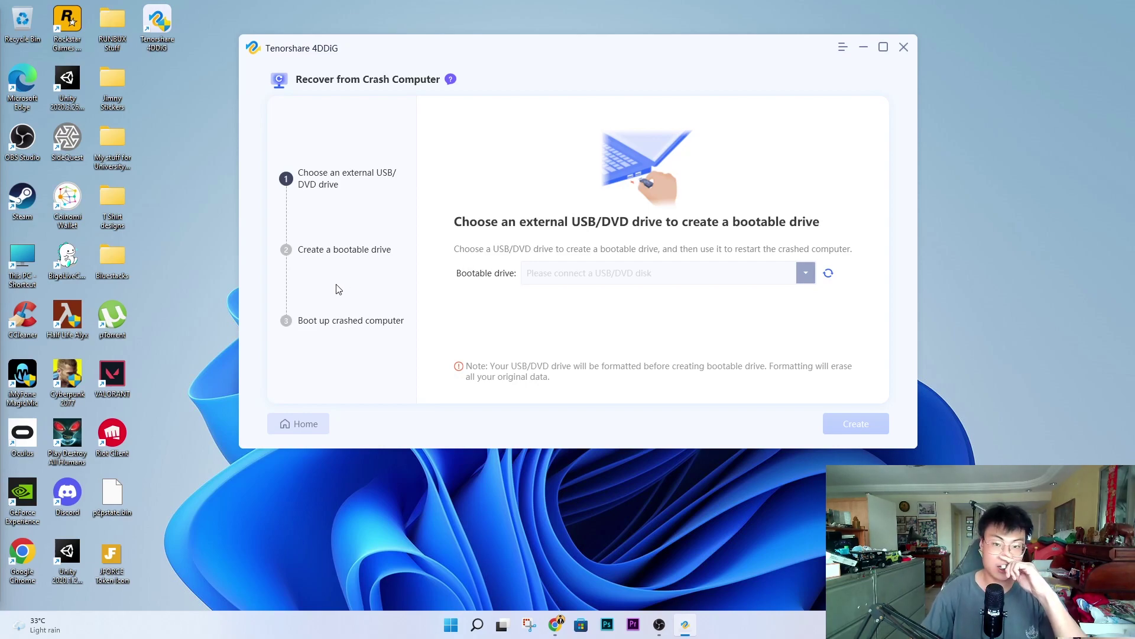
{"action": "left_click", "coordinate": [306, 424]}
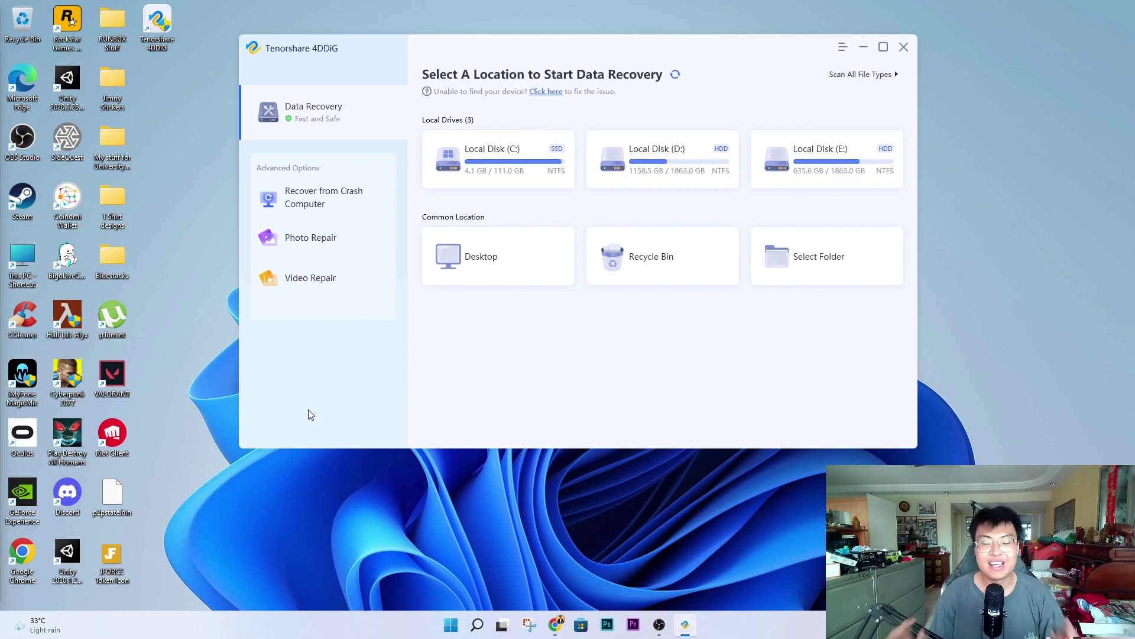
Step: Look at the Photo Repair feature, then return to the home screen
{"action": "left_click", "coordinate": [327, 243]}
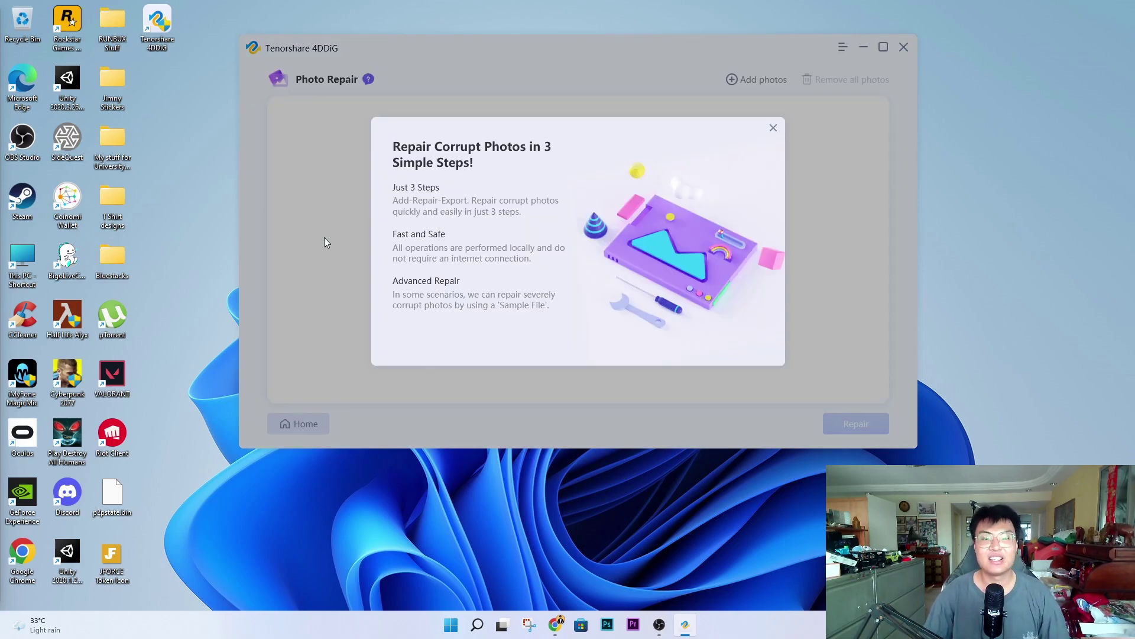
{"action": "left_click", "coordinate": [773, 128]}
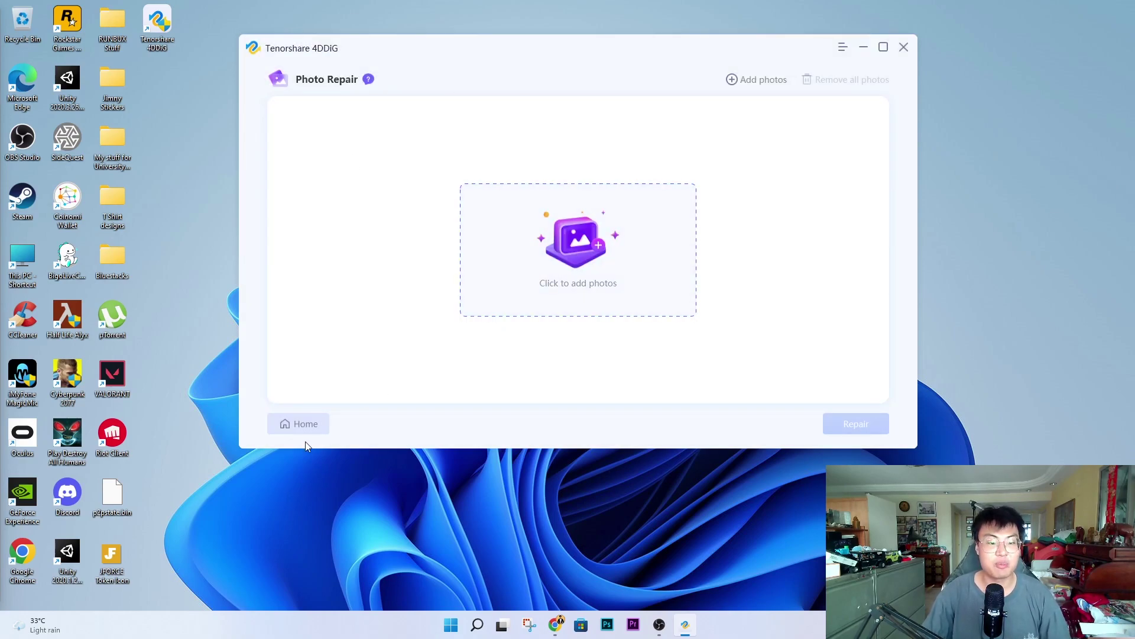
{"action": "left_click", "coordinate": [297, 424]}
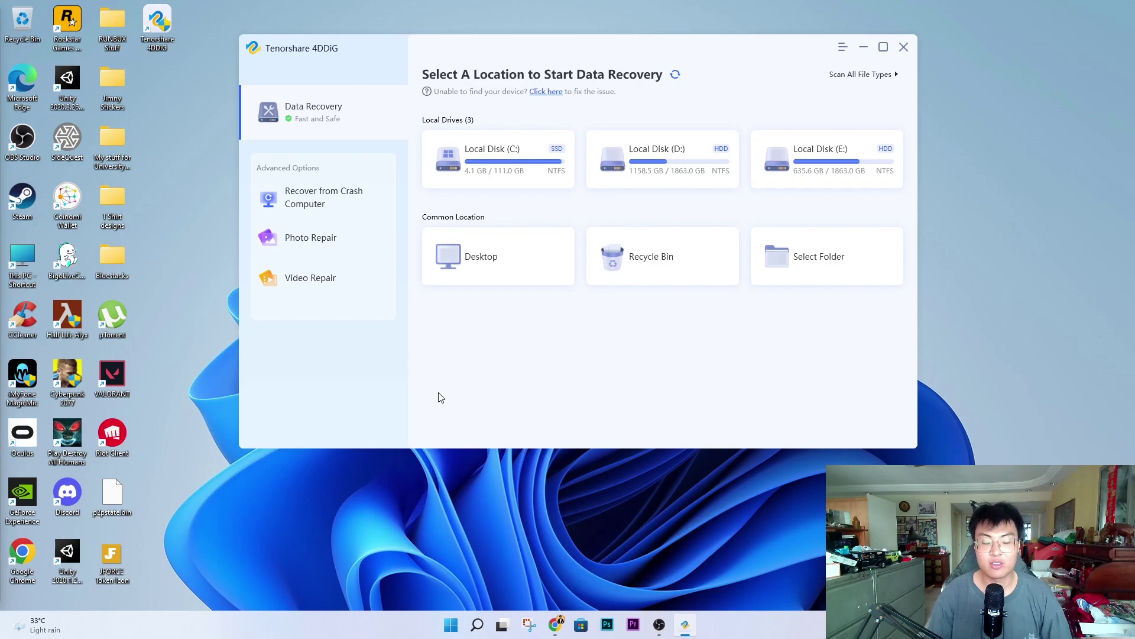
Step: Look at the Video Repair feature, then return to the Data Recovery page
{"action": "left_click", "coordinate": [321, 283]}
{"action": "left_click", "coordinate": [773, 128]}
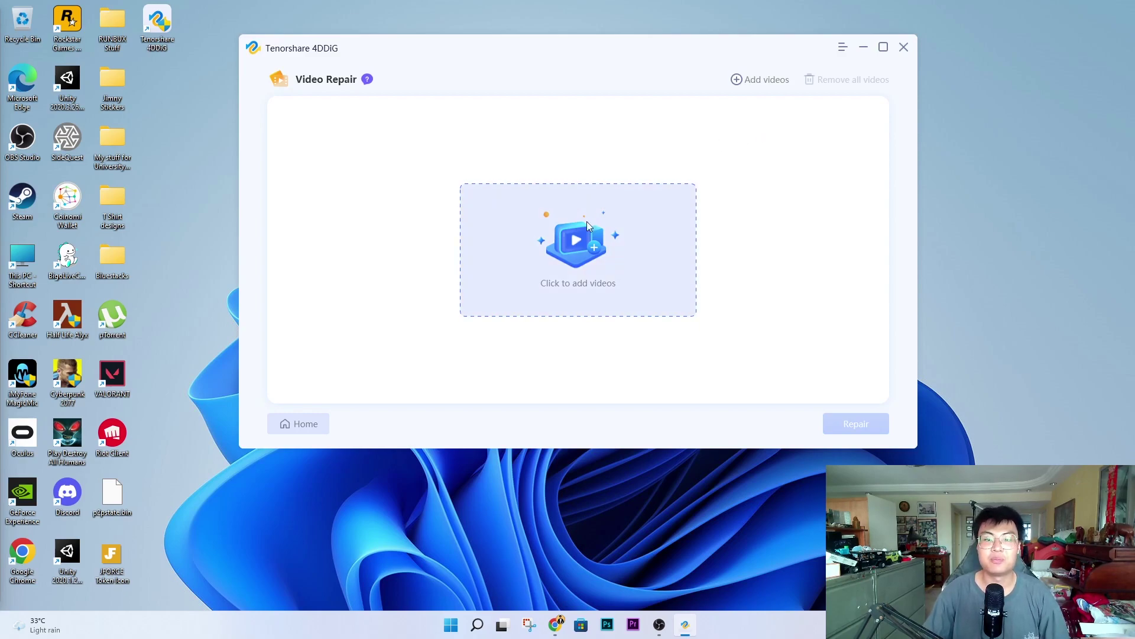
{"action": "left_click", "coordinate": [298, 435]}
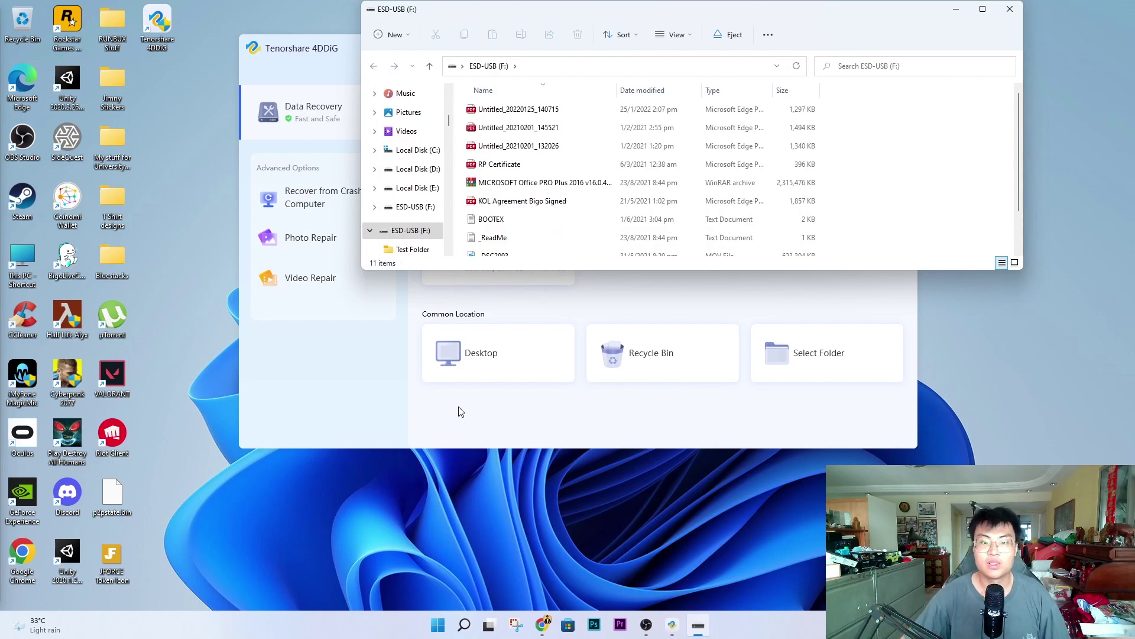
Step: Open Test Folder on the ESD-USB (F:) drive in File Explorer
{"action": "left_click_drag", "start_coordinate": [805, 21], "coordinate": [796, 153]}
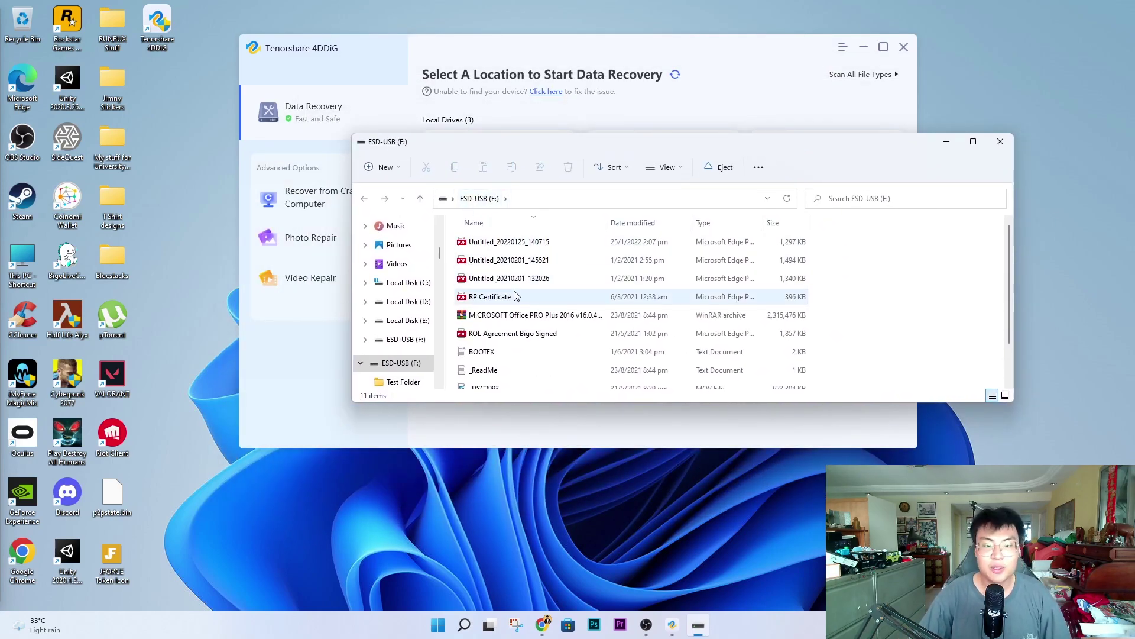
{"action": "scroll", "coordinate": [509, 296], "scroll_direction": "down", "scroll_amount": 1}
{"action": "left_click", "coordinate": [487, 383]}
{"action": "double_click", "coordinate": [488, 382]}
{"action": "left_click_drag", "start_coordinate": [692, 142], "coordinate": [669, 73]}
{"action": "double_click", "coordinate": [495, 191]}
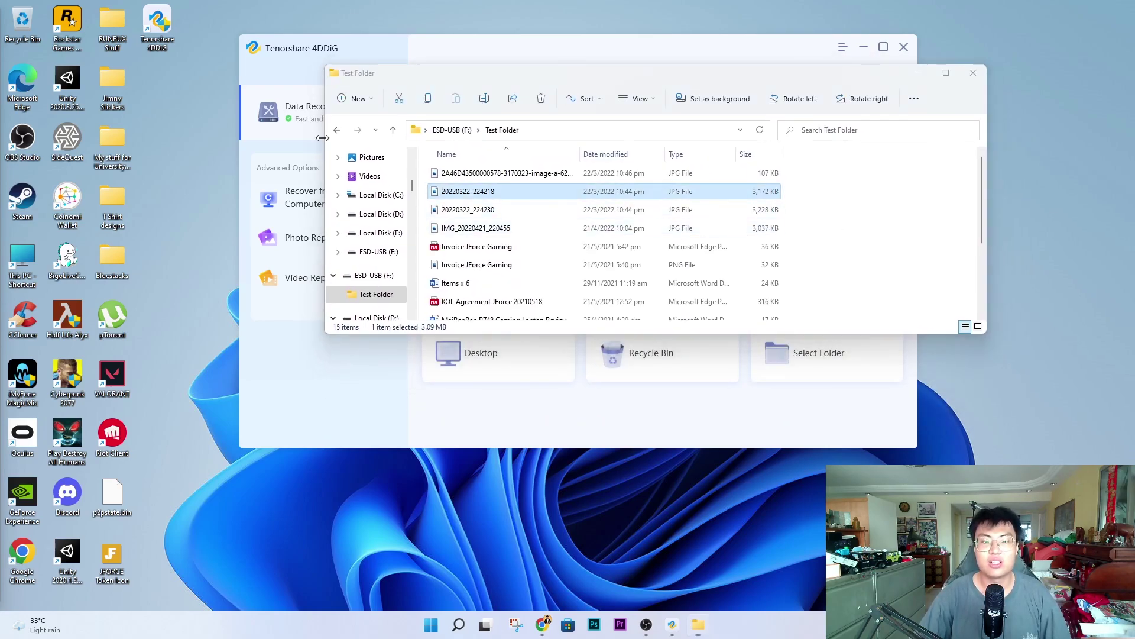
{"action": "left_click", "coordinate": [971, 71]}
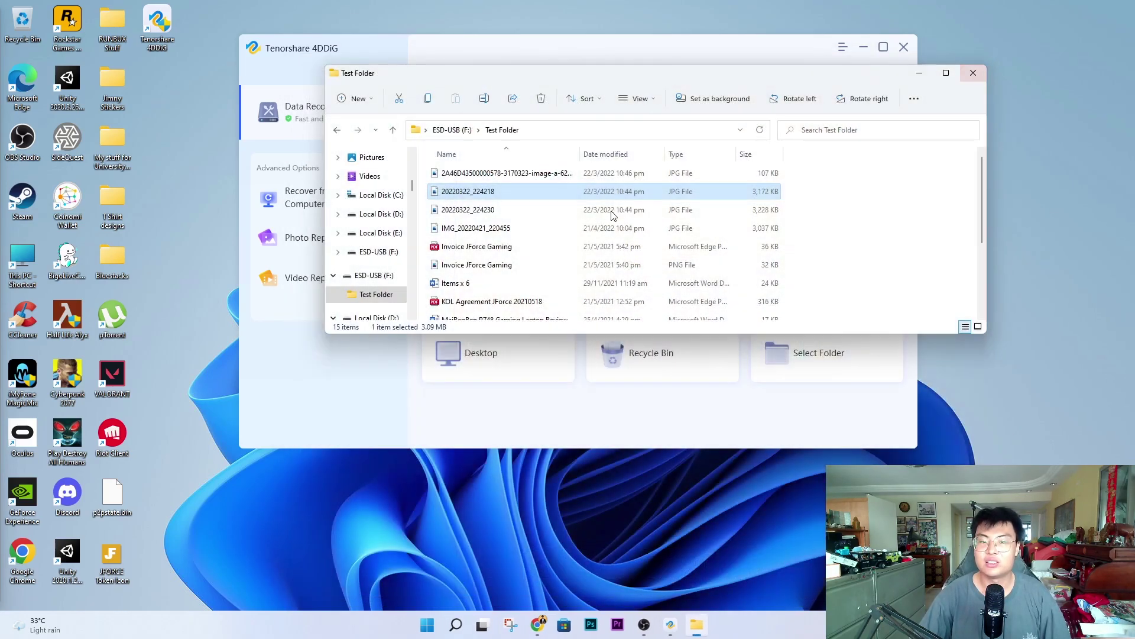
{"action": "double_click", "coordinate": [539, 231]}
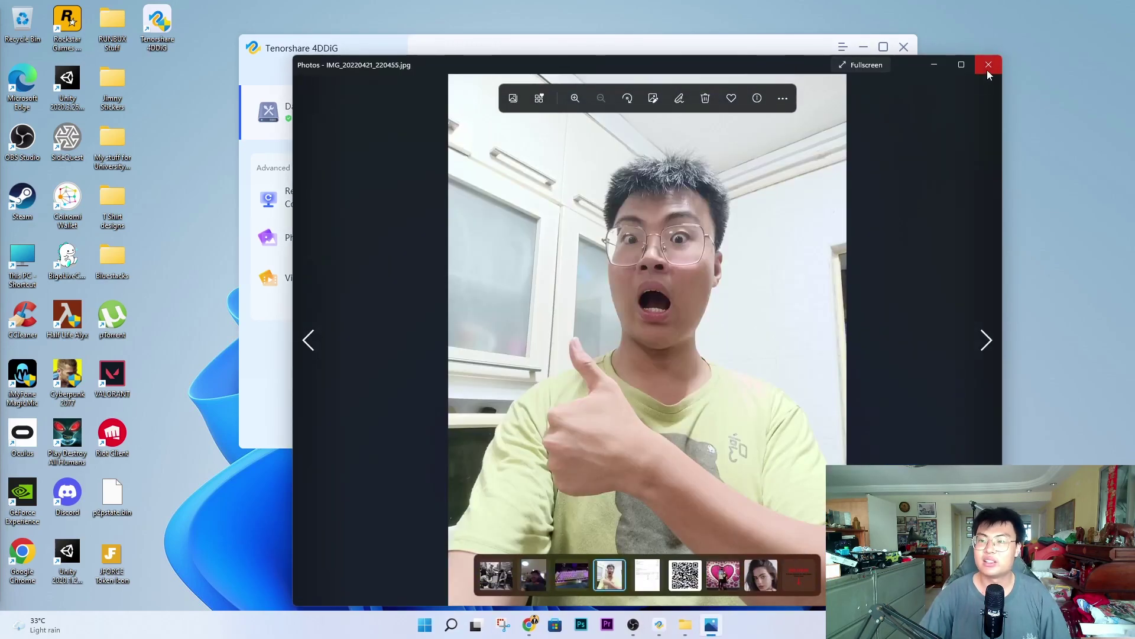
{"action": "left_click", "coordinate": [989, 64]}
{"action": "scroll", "coordinate": [614, 276], "scroll_direction": "down", "scroll_amount": 2}
{"action": "double_click", "coordinate": [577, 293]}
{"action": "left_click", "coordinate": [989, 64]}
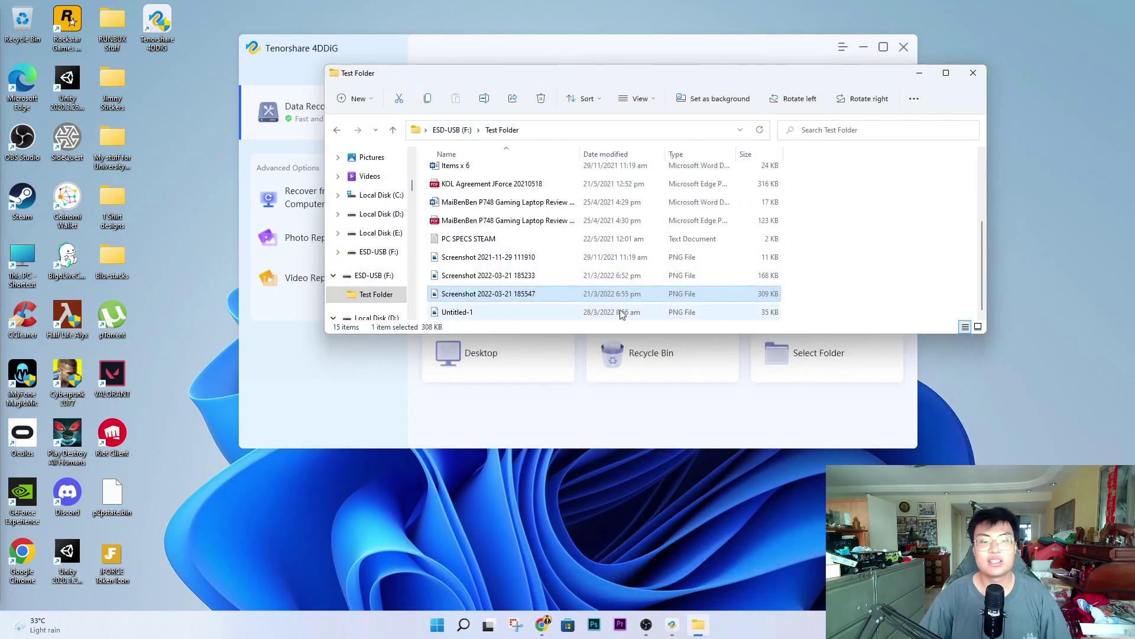
{"action": "scroll", "coordinate": [751, 293], "scroll_direction": "up", "scroll_amount": 3}
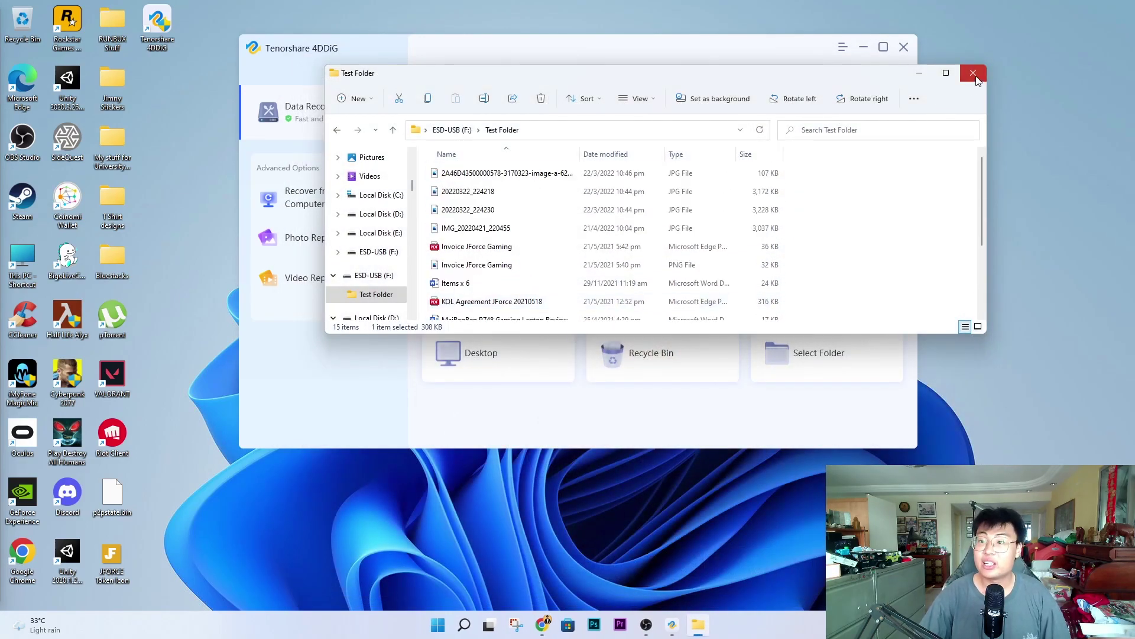
Step: Permanently delete Test Folder from ESD-USB (F:) with Shift+Delete and close Explorer
{"action": "left_click", "coordinate": [337, 129]}
{"action": "double_click", "coordinate": [506, 295]}
{"action": "left_click", "coordinate": [509, 176]}
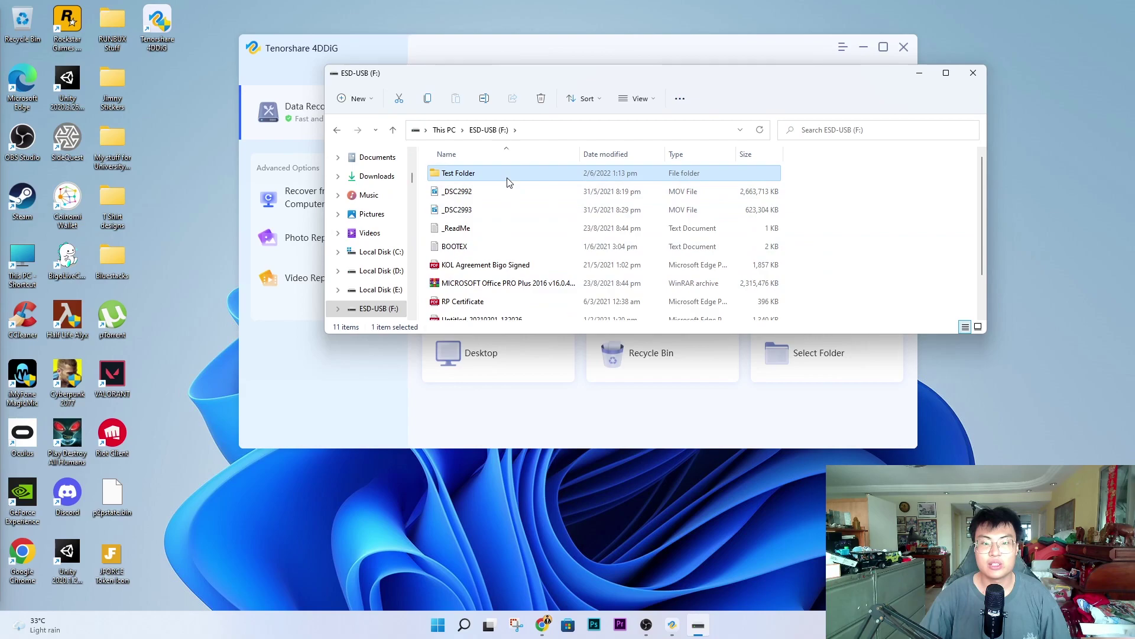
{"action": "key", "text": "shift+Delete"}
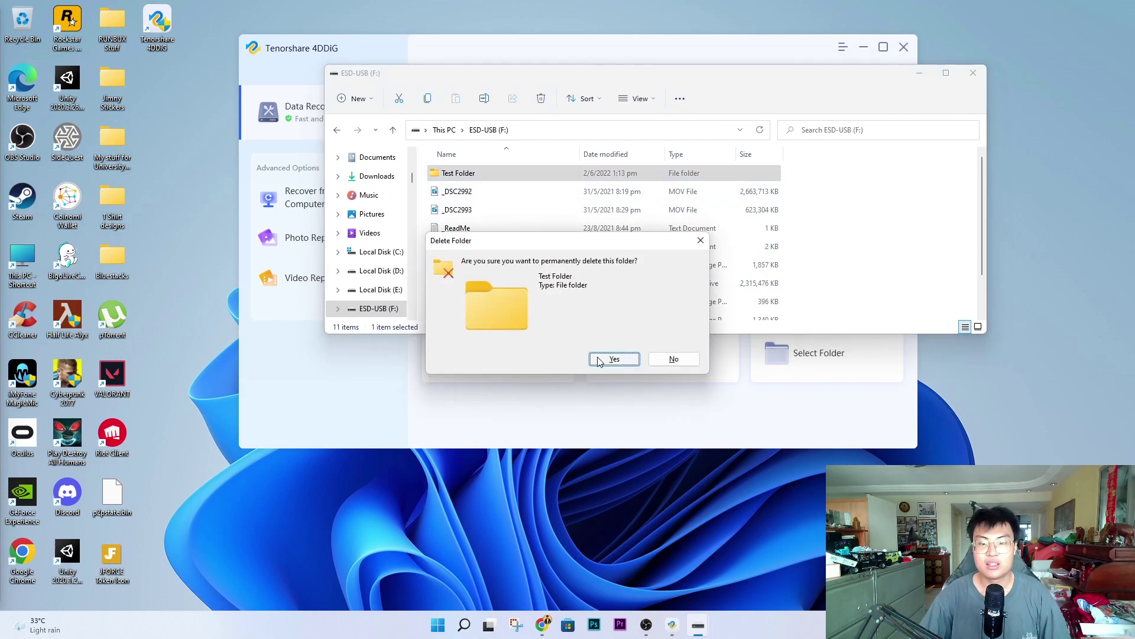
{"action": "left_click", "coordinate": [601, 356]}
{"action": "scroll", "coordinate": [730, 251], "scroll_direction": "down", "scroll_amount": 1}
{"action": "scroll", "coordinate": [731, 242], "scroll_direction": "up", "scroll_amount": 1}
{"action": "left_click", "coordinate": [974, 73]}
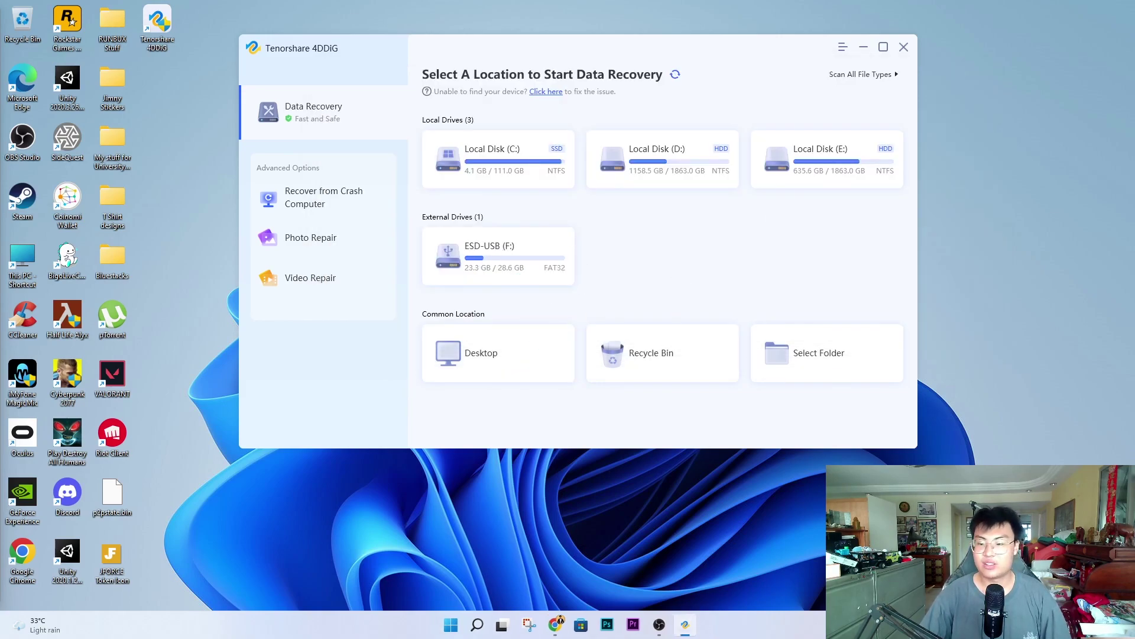
Step: Rescan ESD-USB (F:), show Deleted Files, and pause the scan at 13% with 68 files found
{"action": "left_click", "coordinate": [545, 268]}
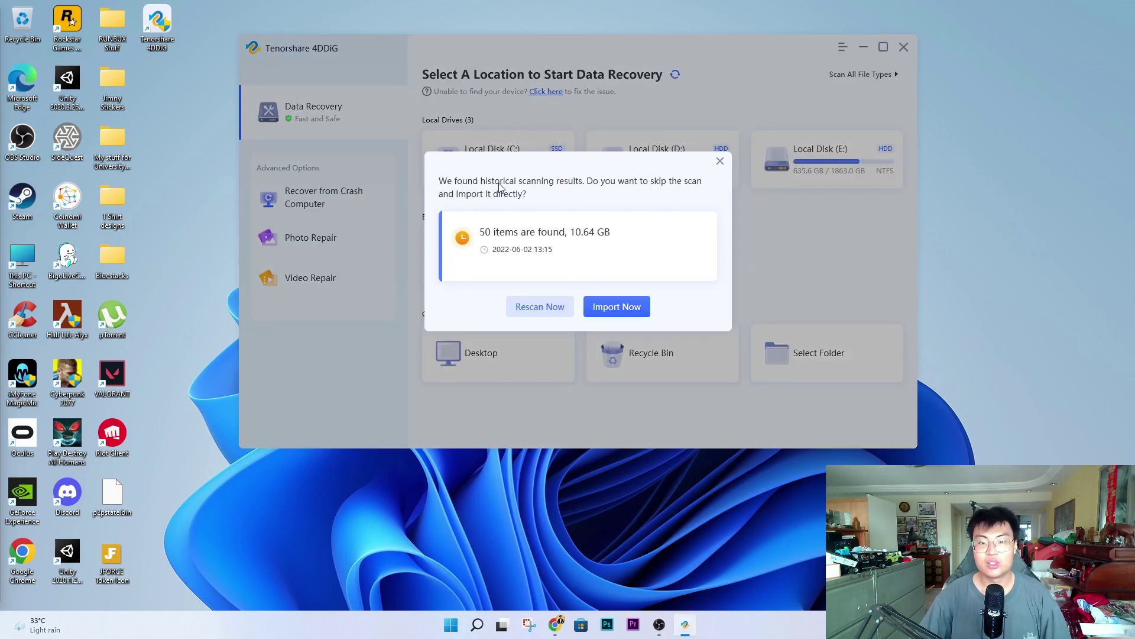
{"action": "left_click", "coordinate": [541, 308]}
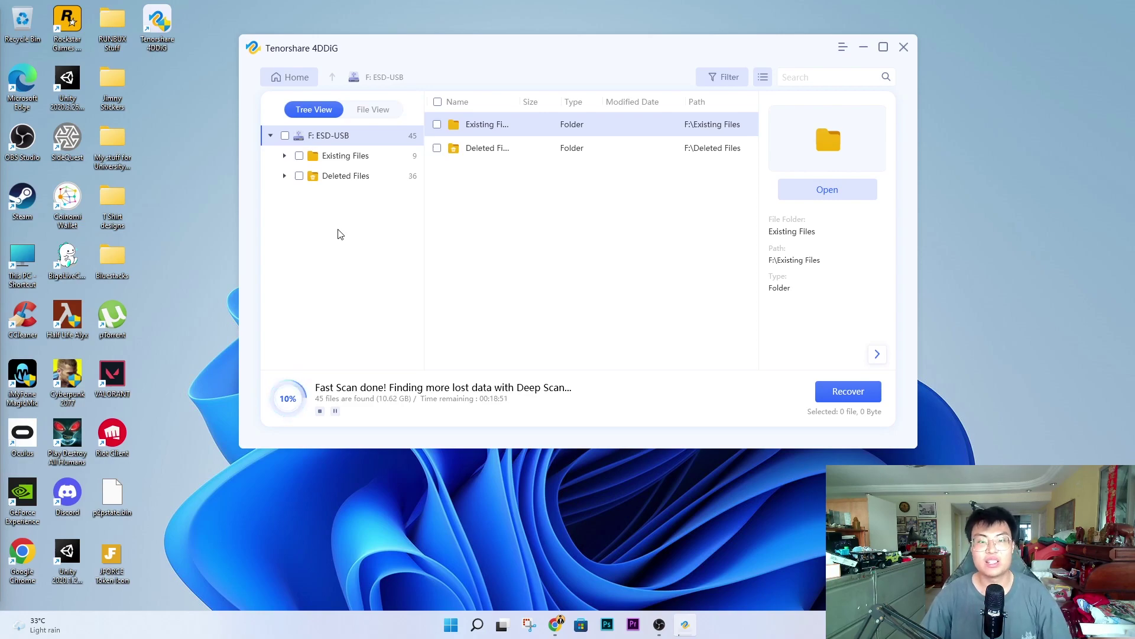
{"action": "left_click", "coordinate": [344, 177]}
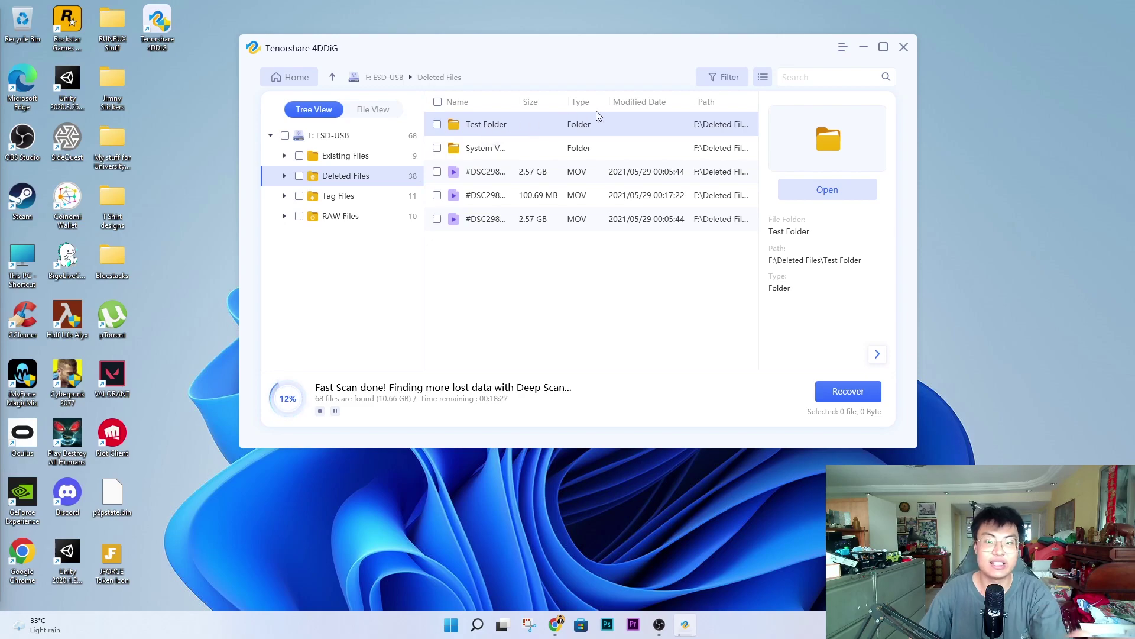
{"action": "left_click", "coordinate": [336, 411]}
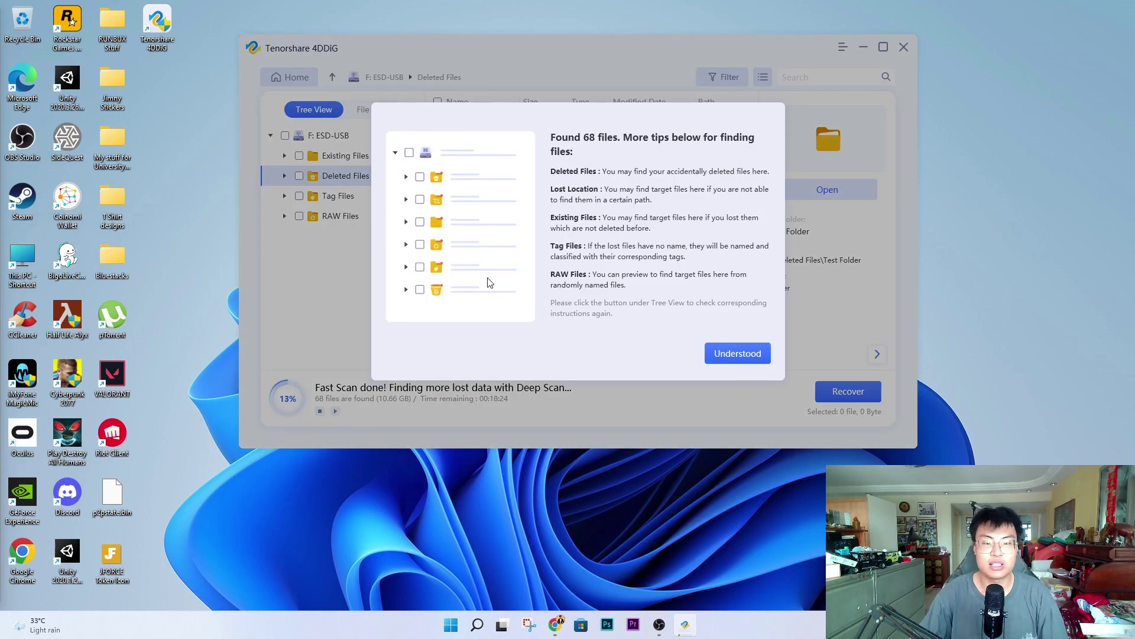
{"action": "left_click", "coordinate": [744, 353]}
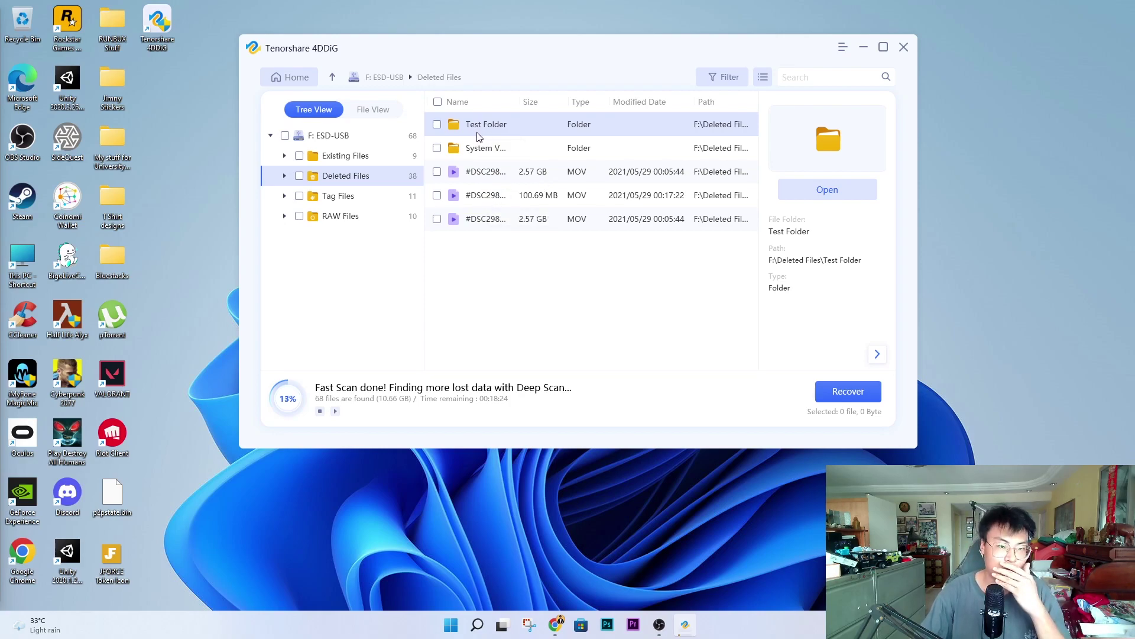
Step: Check Test Folder (33 files, 26.97 MB) for recovery and show the Tag Files results
{"action": "left_click", "coordinate": [437, 125]}
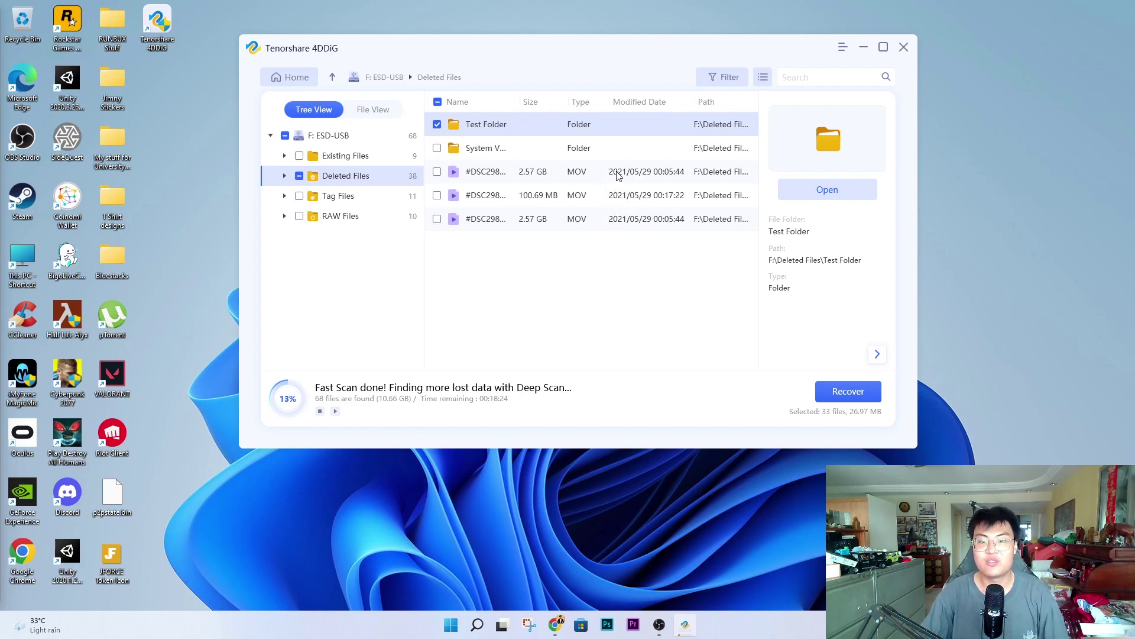
{"action": "left_click", "coordinate": [292, 195]}
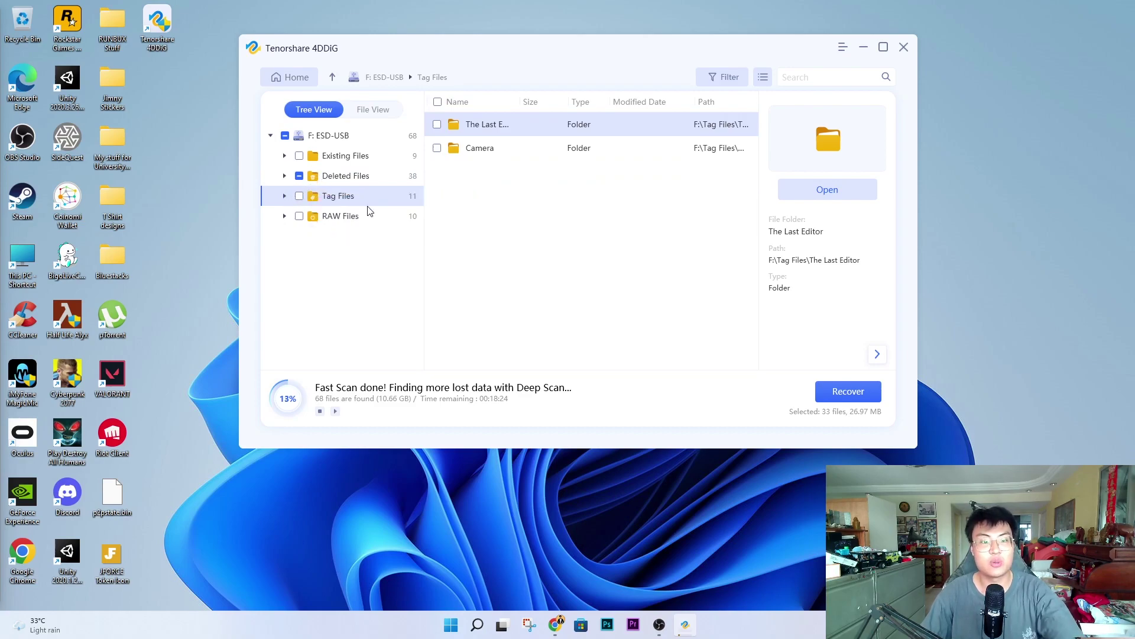
Step: Browse Tag Files' The Last Editor and Camera folders, expanding Camera to samsung and Xiaomi
{"action": "left_click", "coordinate": [284, 196]}
{"action": "left_click", "coordinate": [337, 216]}
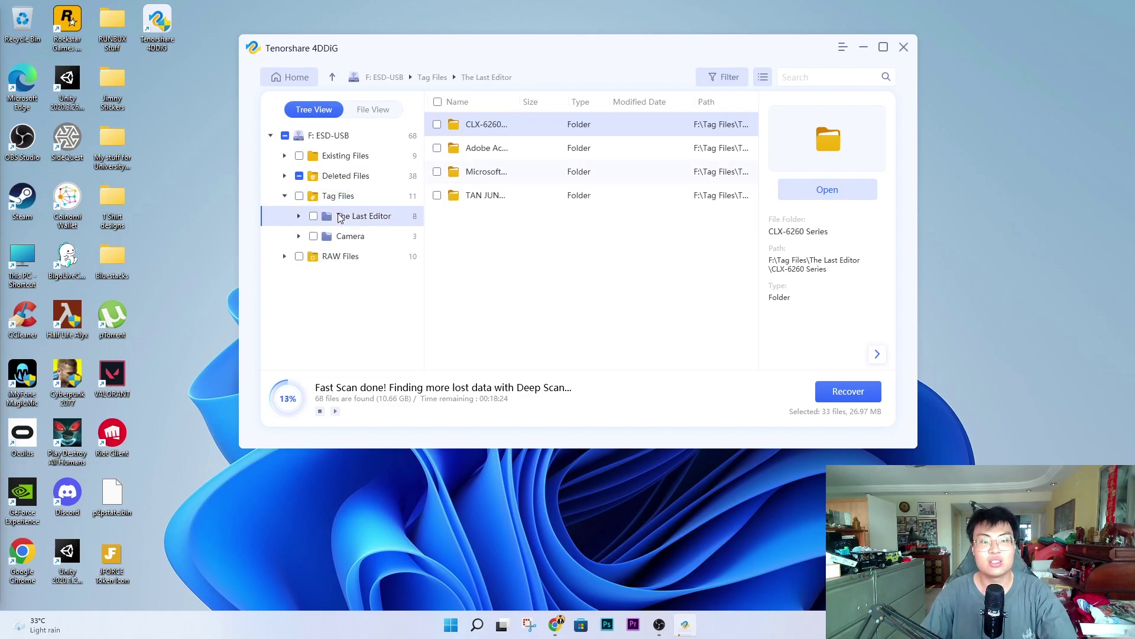
{"action": "left_click", "coordinate": [350, 236]}
{"action": "left_click", "coordinate": [378, 210]}
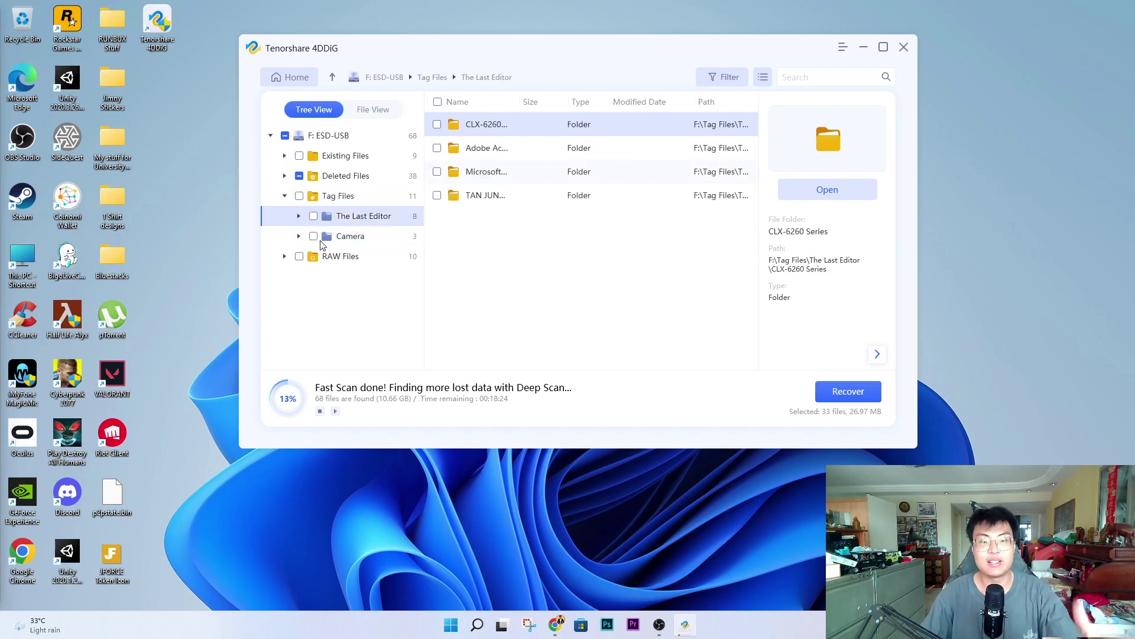
{"action": "left_click", "coordinate": [347, 237]}
{"action": "left_click", "coordinate": [299, 236]}
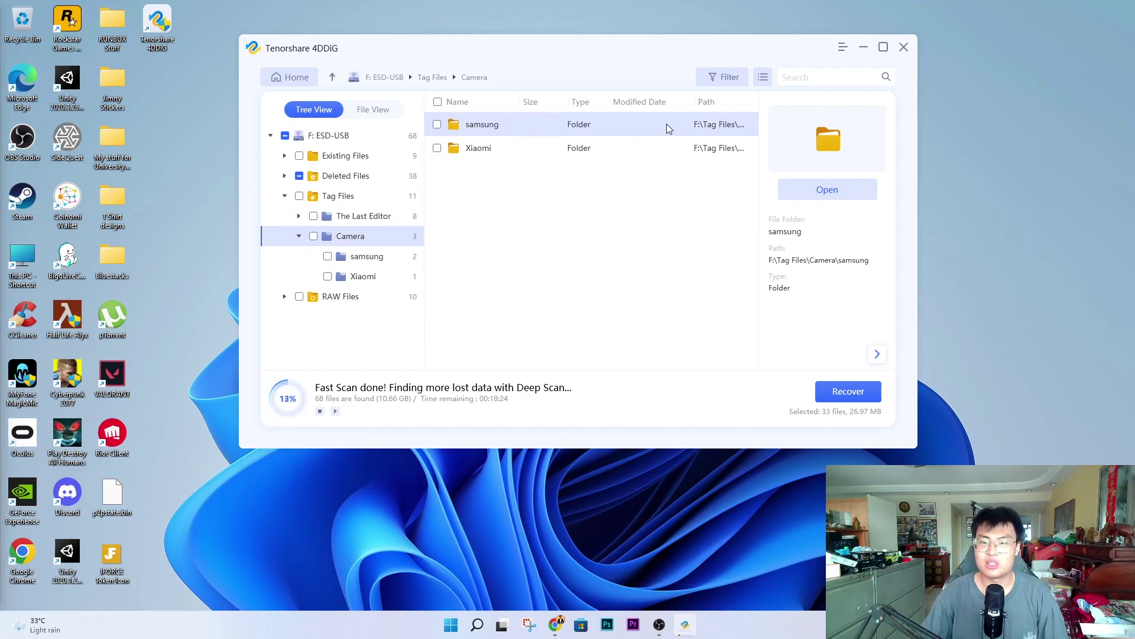
Step: Expand RAW Files and preview the recovered PNGs, including the 167.93 KB, 308.93 KB and 31.26 KB files
{"action": "left_click", "coordinate": [285, 296]}
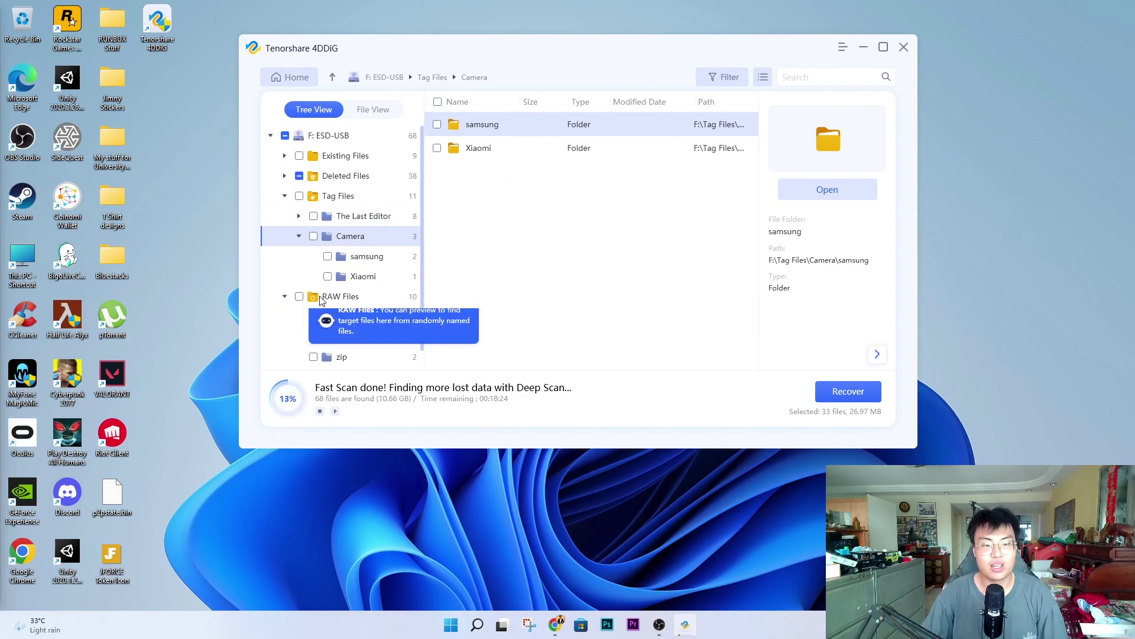
{"action": "scroll", "coordinate": [318, 301], "scroll_direction": "down", "scroll_amount": 1}
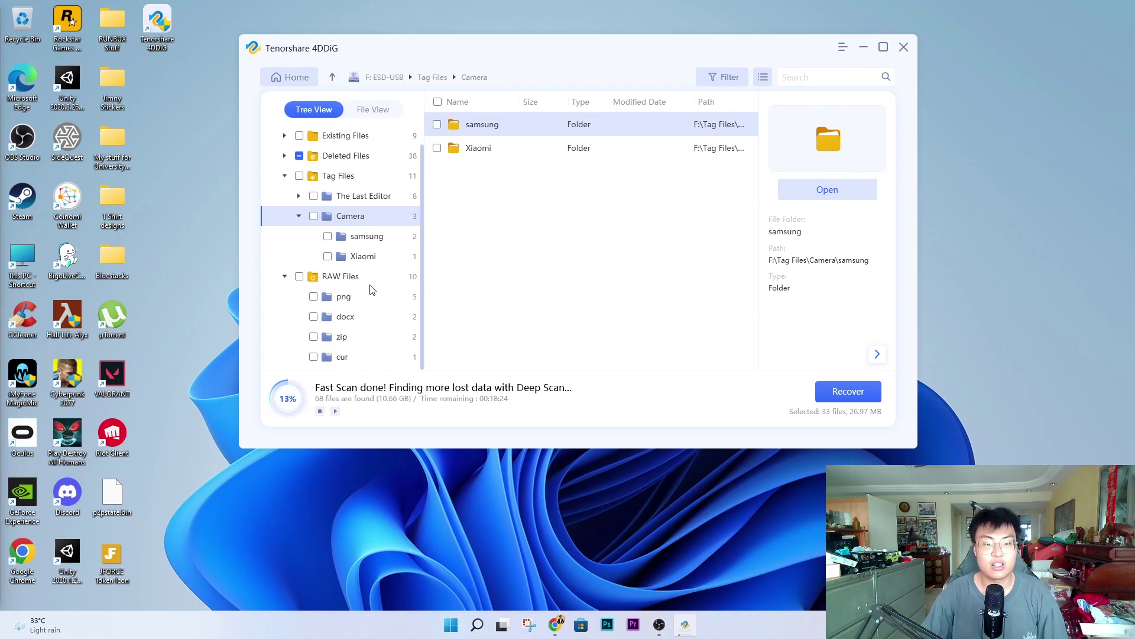
{"action": "left_click", "coordinate": [351, 303]}
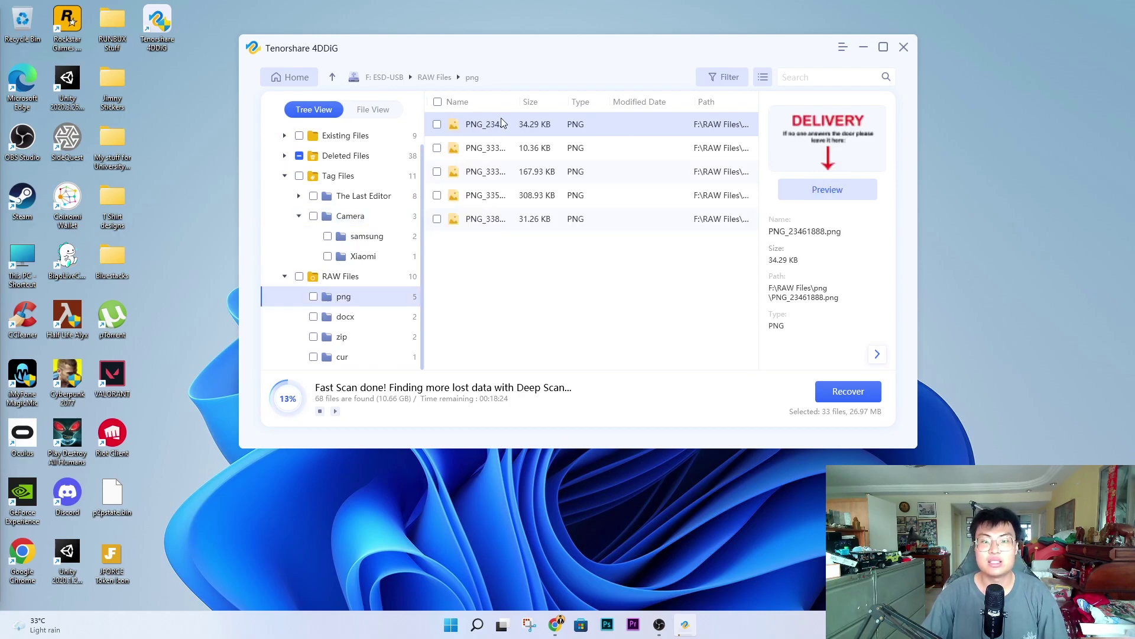
{"action": "left_click", "coordinate": [532, 152]}
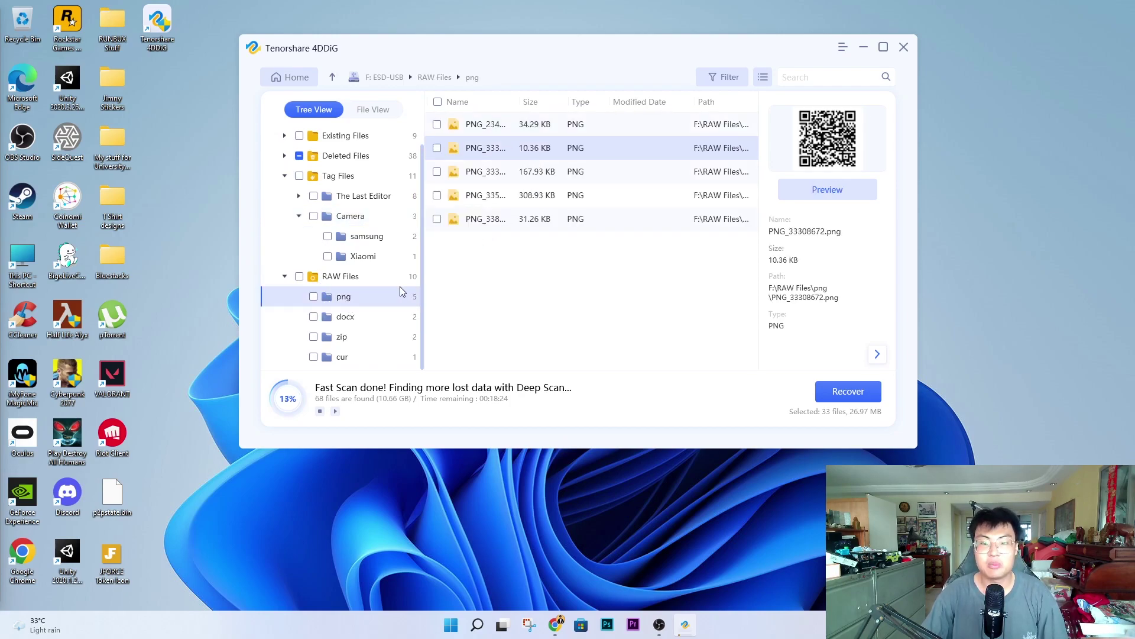
{"action": "left_click", "coordinate": [352, 318]}
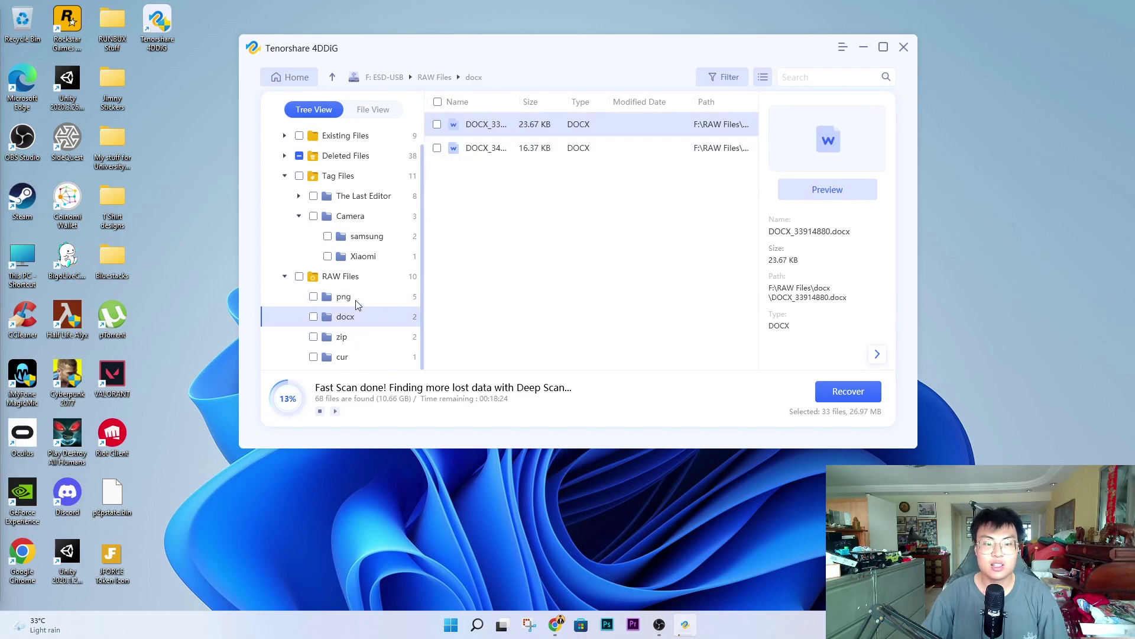
{"action": "left_click", "coordinate": [355, 298]}
{"action": "left_click", "coordinate": [566, 149]}
{"action": "left_click", "coordinate": [556, 173]}
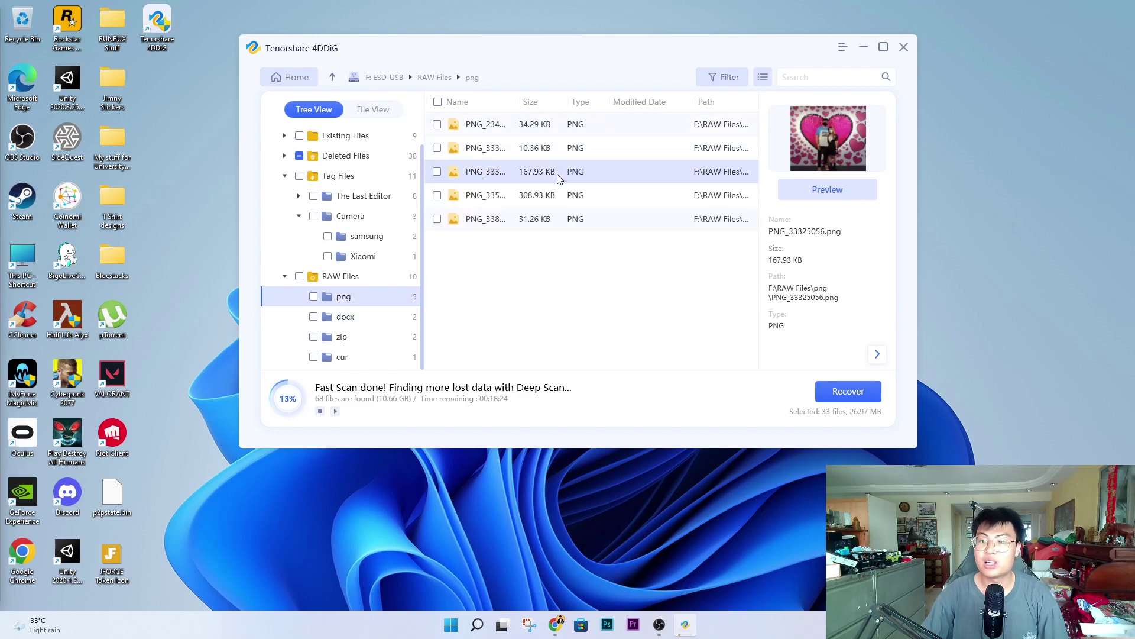
{"action": "left_click", "coordinate": [558, 196]}
{"action": "left_click", "coordinate": [544, 220]}
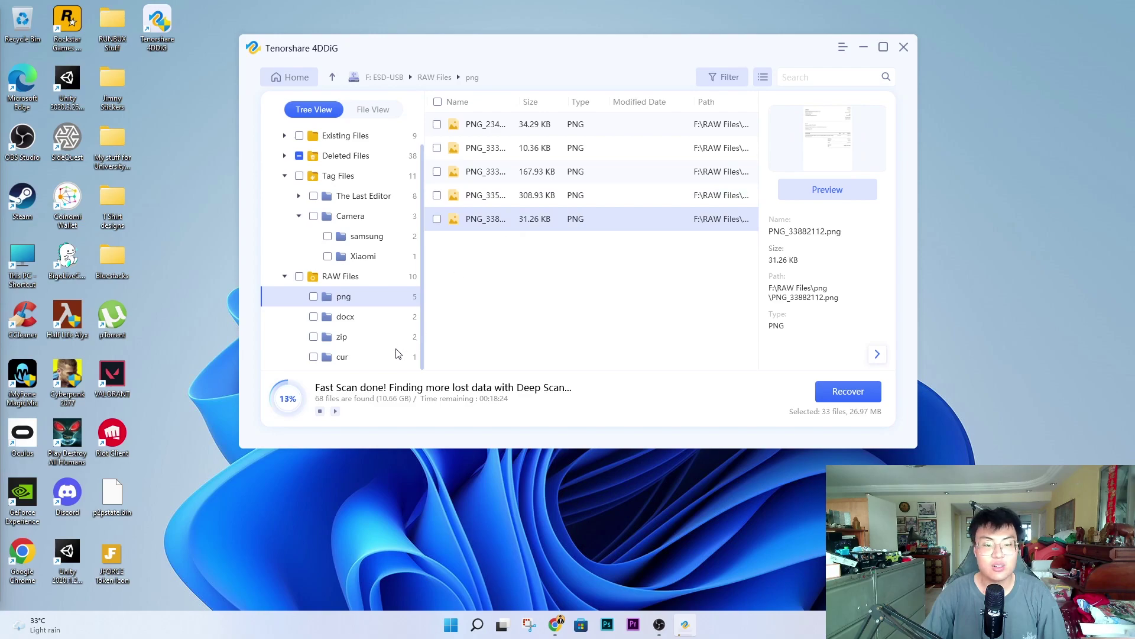
Step: Check the zip and docx folders' finds, then collapse RAW Files
{"action": "left_click", "coordinate": [344, 337]}
{"action": "left_click", "coordinate": [354, 319]}
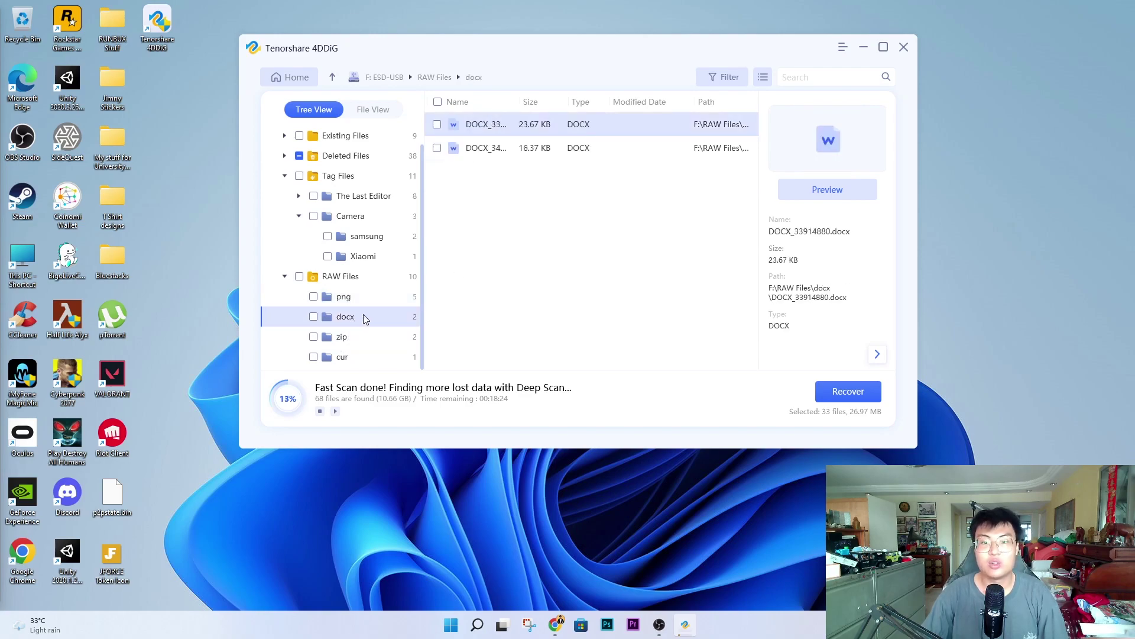
{"action": "left_click", "coordinate": [519, 149]}
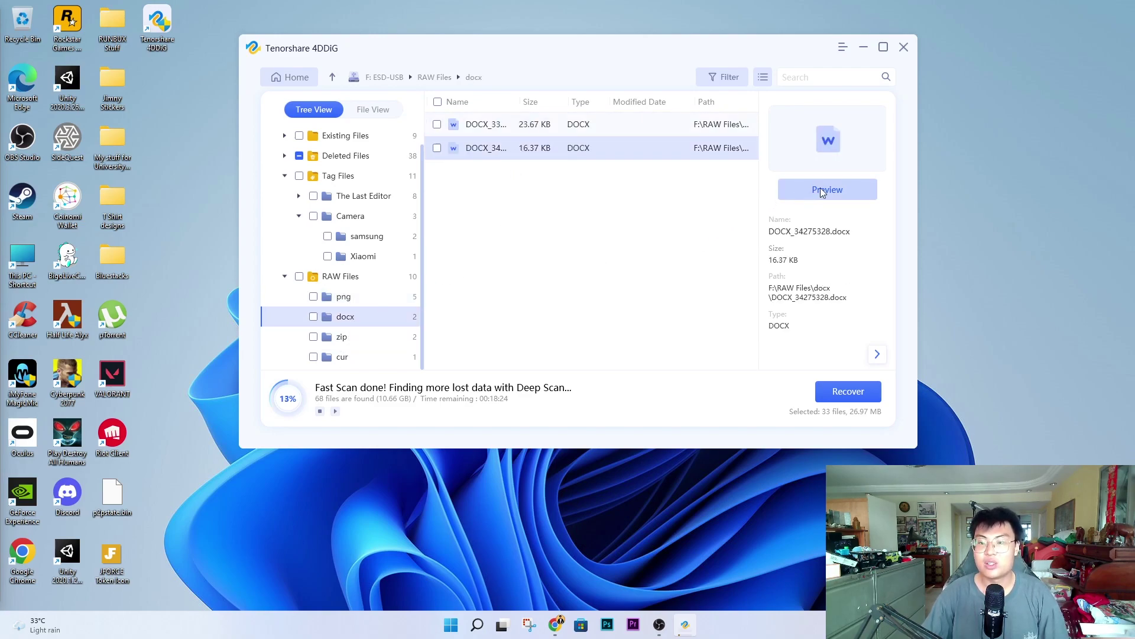
{"action": "scroll", "coordinate": [373, 290], "scroll_direction": "up", "scroll_amount": 1}
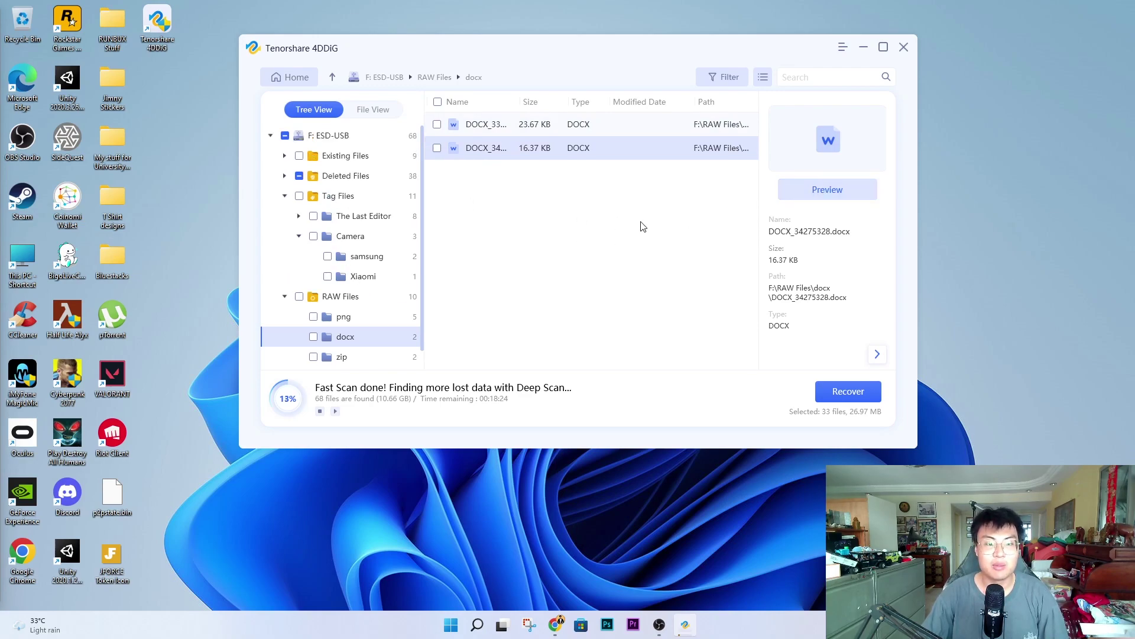
{"action": "left_click", "coordinate": [285, 296]}
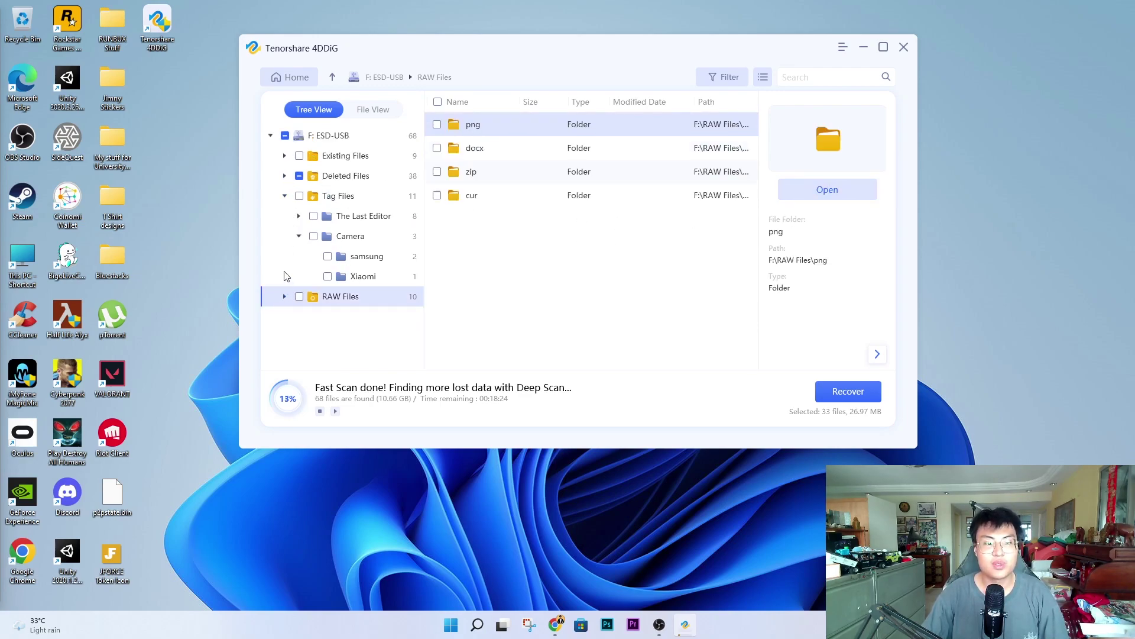
Step: Collapse Tag Files and show Test Folder's contents under Deleted Files
{"action": "left_click", "coordinate": [284, 196]}
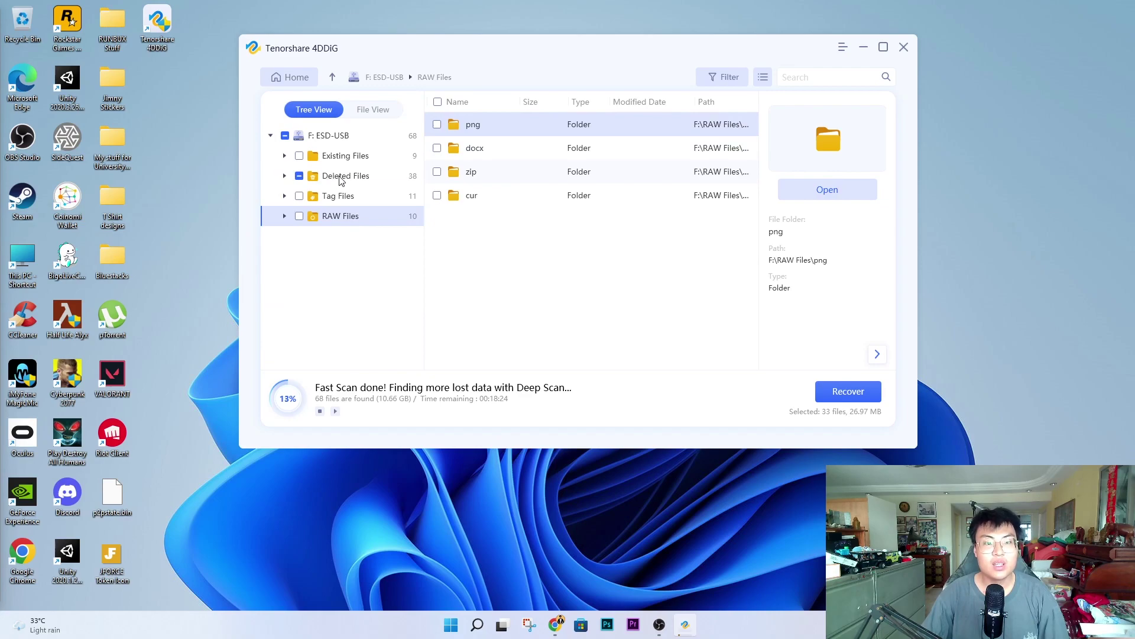
{"action": "left_click", "coordinate": [284, 176]}
{"action": "left_click", "coordinate": [352, 199]}
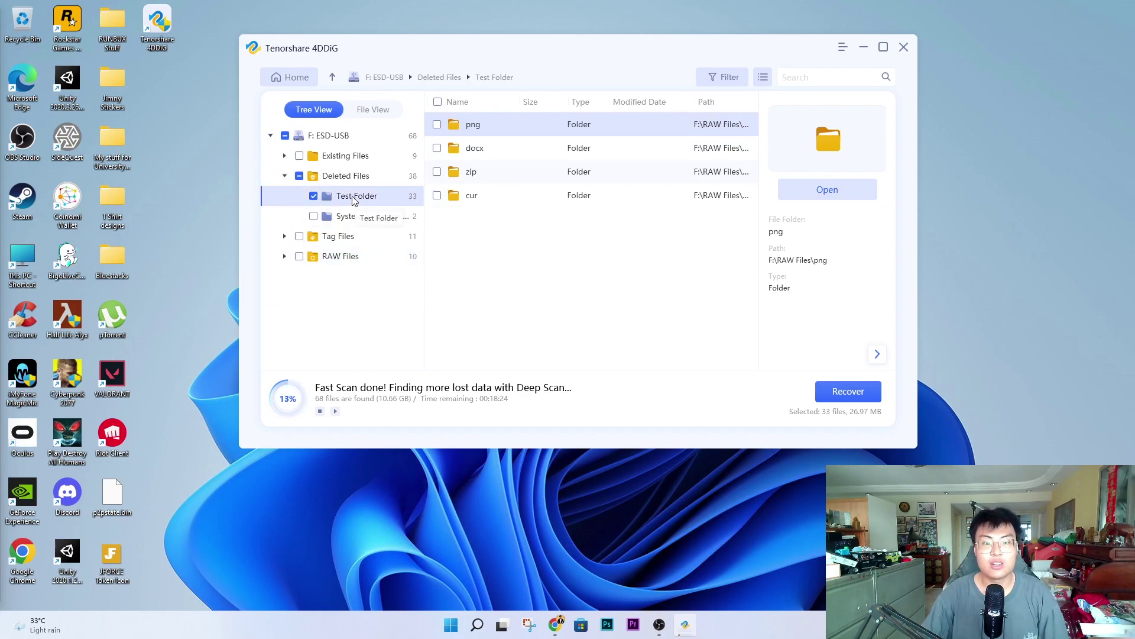
{"action": "scroll", "coordinate": [526, 124], "scroll_direction": "down", "scroll_amount": 5}
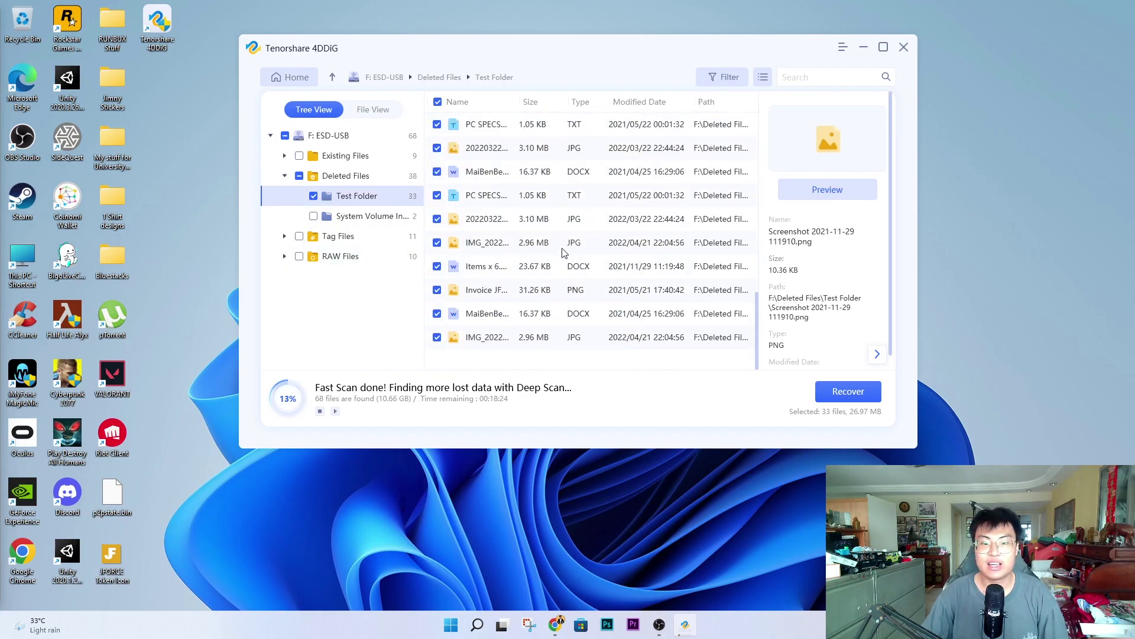
{"action": "scroll", "coordinate": [573, 269], "scroll_direction": "up", "scroll_amount": 5}
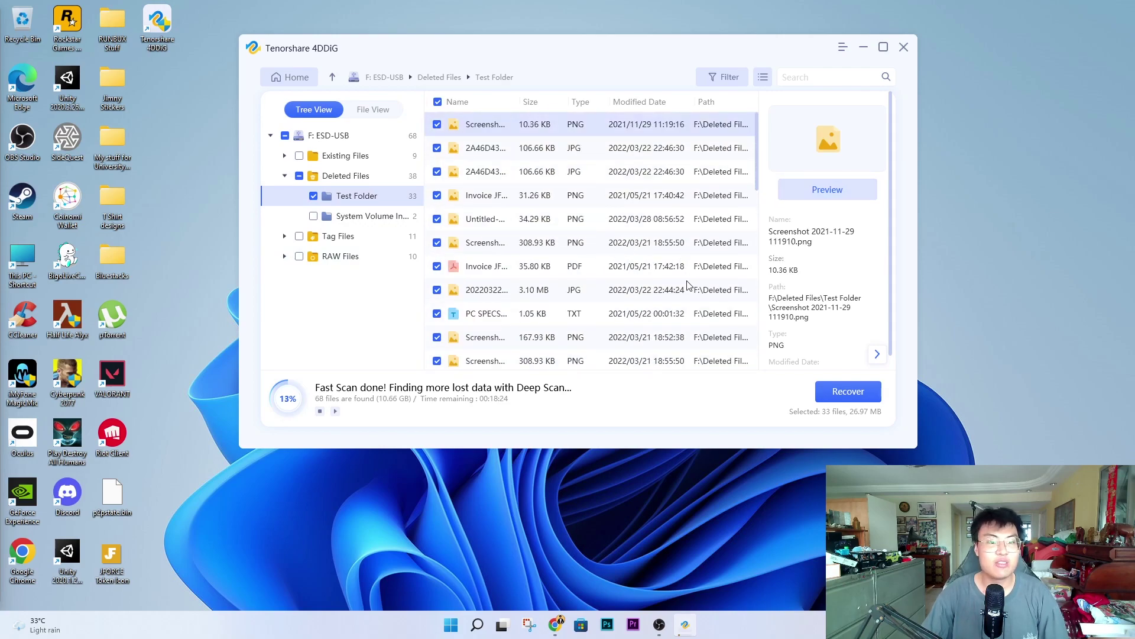
Step: Recover the 33 checked files to the Desktop and minimize 4DDiG
{"action": "left_click", "coordinate": [841, 390]}
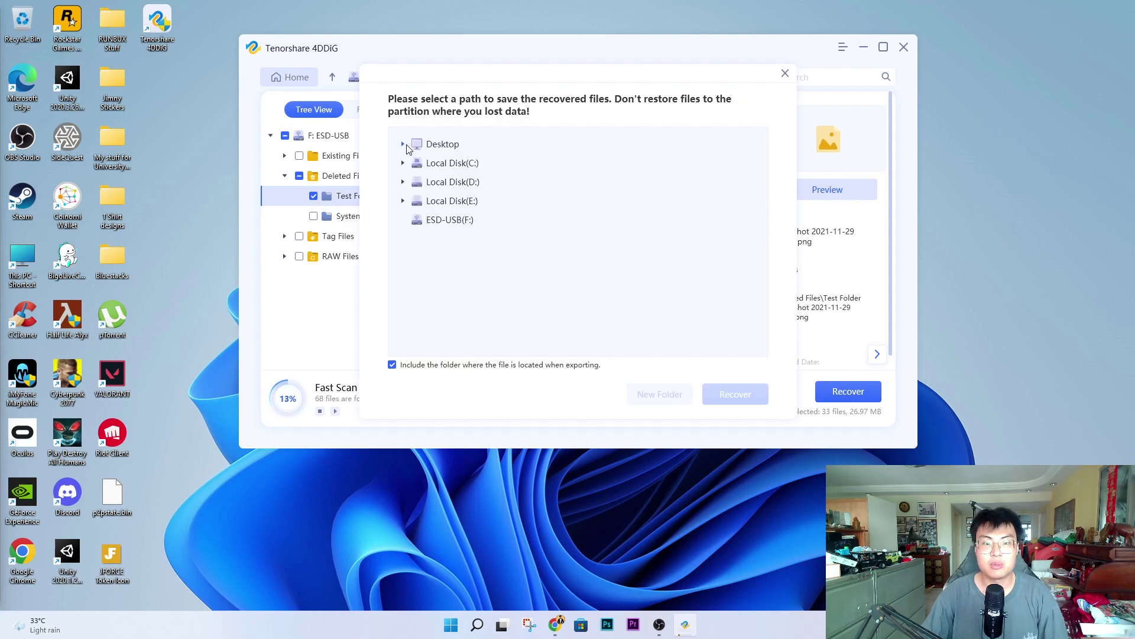
{"action": "left_click", "coordinate": [432, 147]}
{"action": "left_click", "coordinate": [735, 394]}
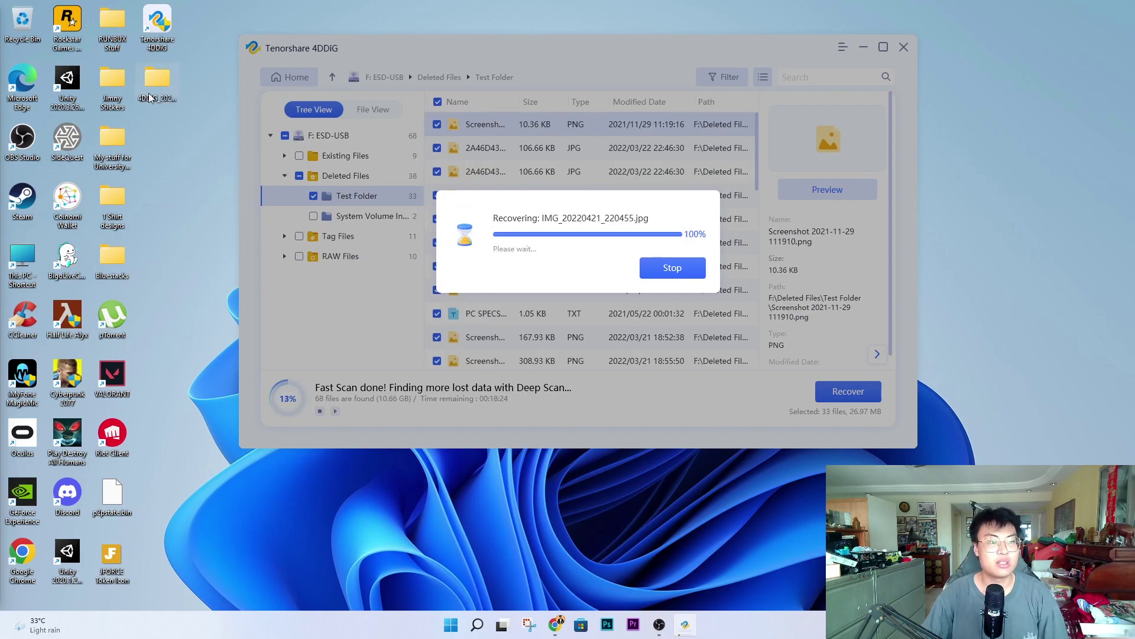
{"action": "left_click", "coordinate": [672, 176]}
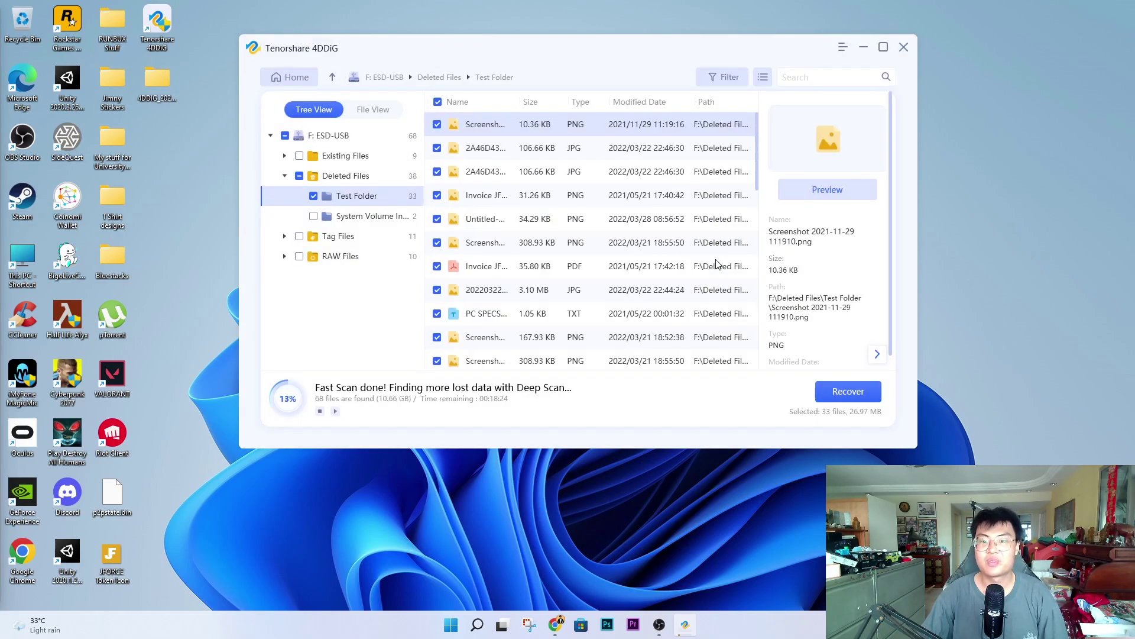
{"action": "left_click", "coordinate": [863, 46]}
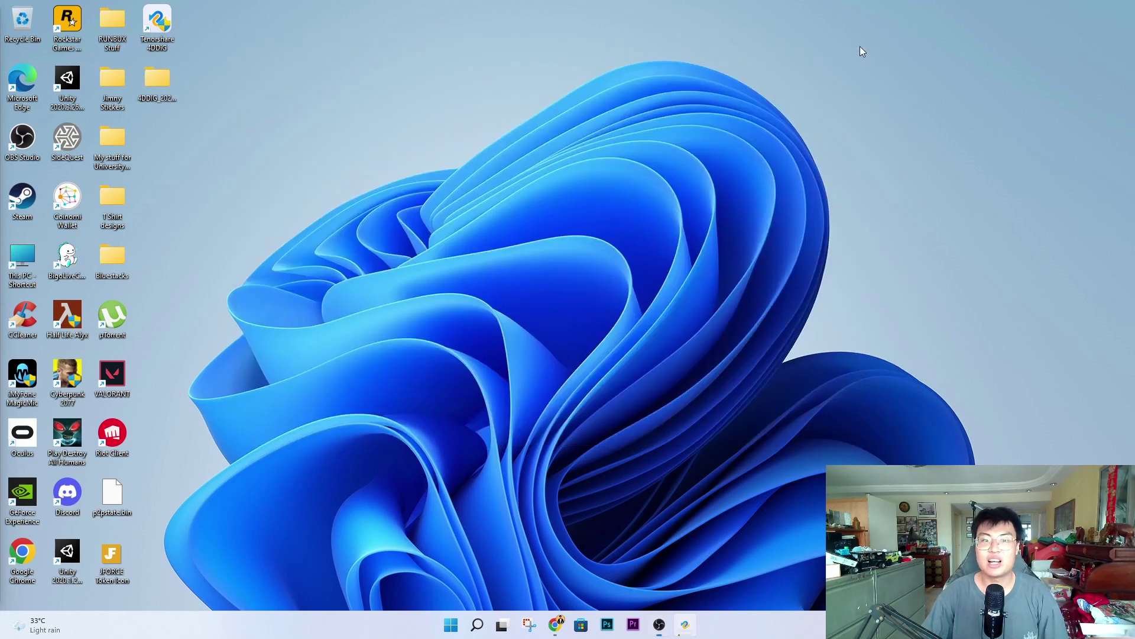
Step: Open the Desktop's 4DDiG > F > Deleted Files > Test Folder and look through its 34 items
{"action": "double_click", "coordinate": [159, 84]}
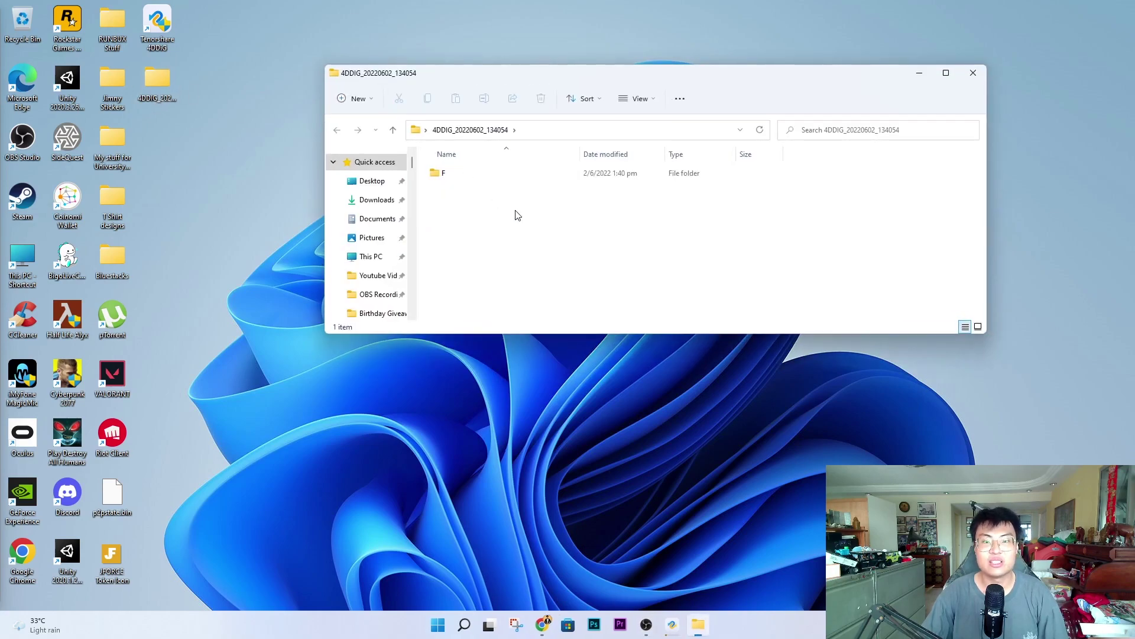
{"action": "double_click", "coordinate": [559, 175]}
{"action": "double_click", "coordinate": [571, 175]}
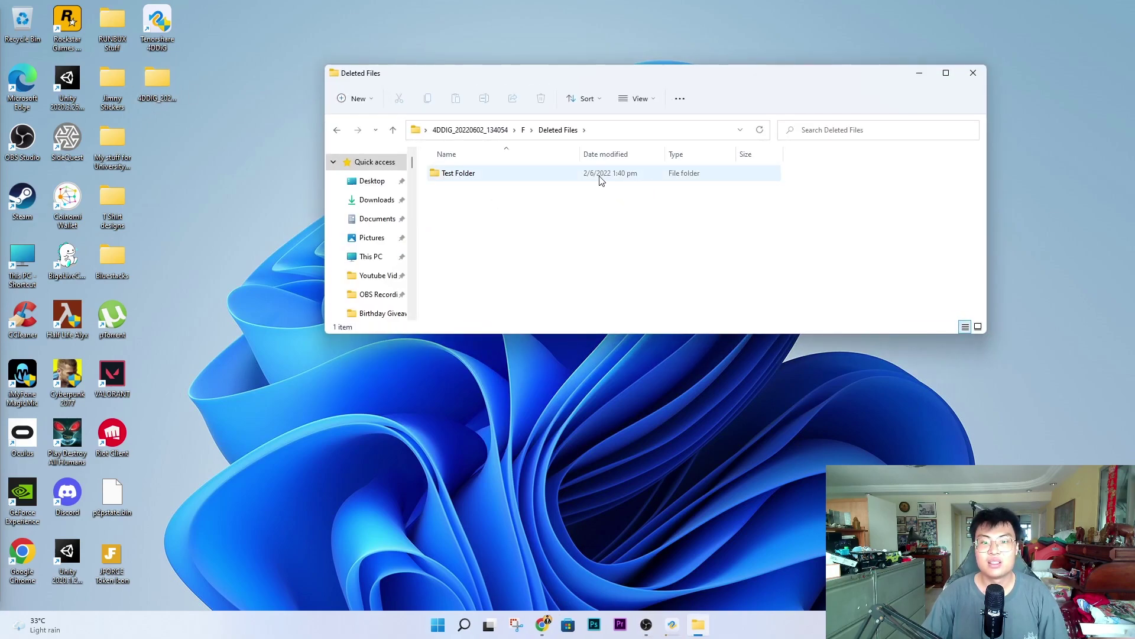
{"action": "double_click", "coordinate": [537, 179]}
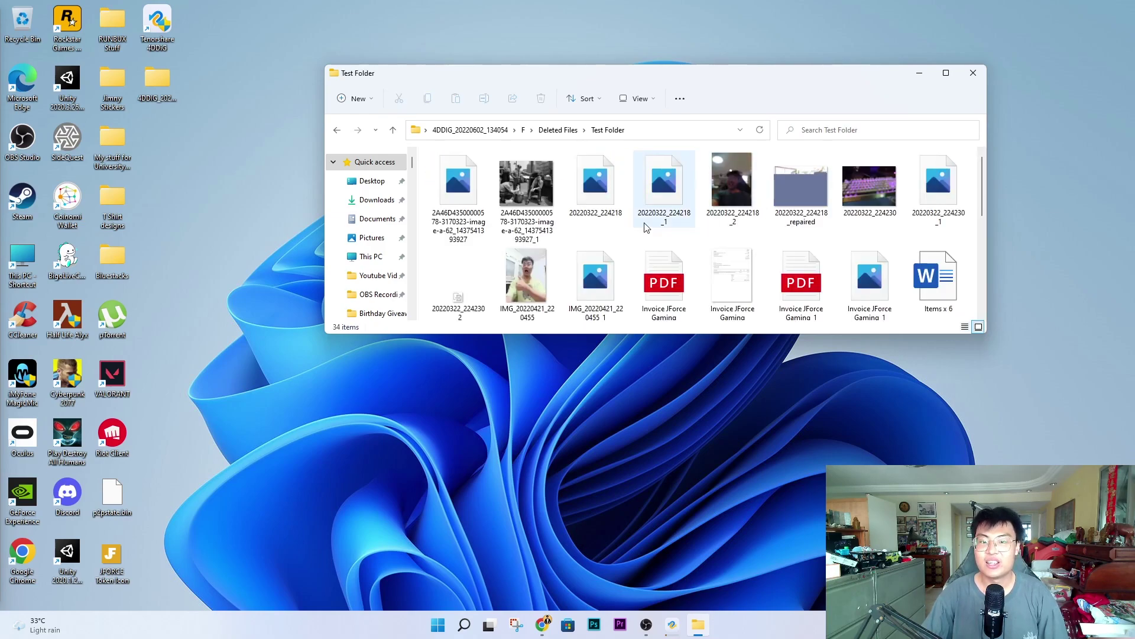
{"action": "scroll", "coordinate": [798, 224], "scroll_direction": "down", "scroll_amount": 2}
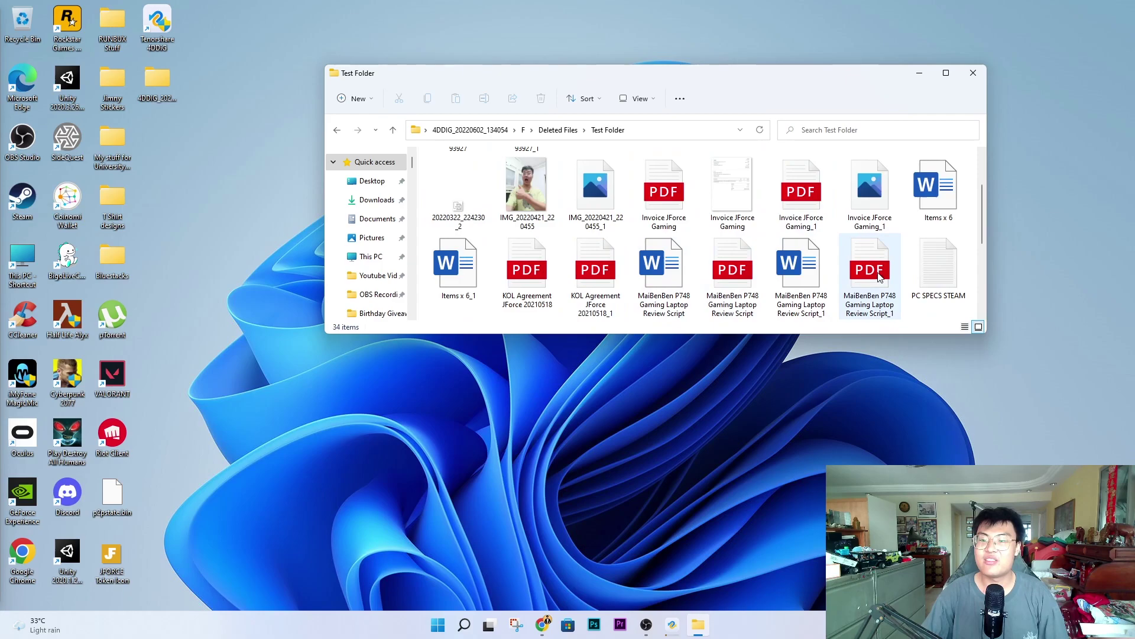
{"action": "scroll", "coordinate": [650, 267], "scroll_direction": "up", "scroll_amount": 2}
{"action": "scroll", "coordinate": [757, 243], "scroll_direction": "down", "scroll_amount": 2}
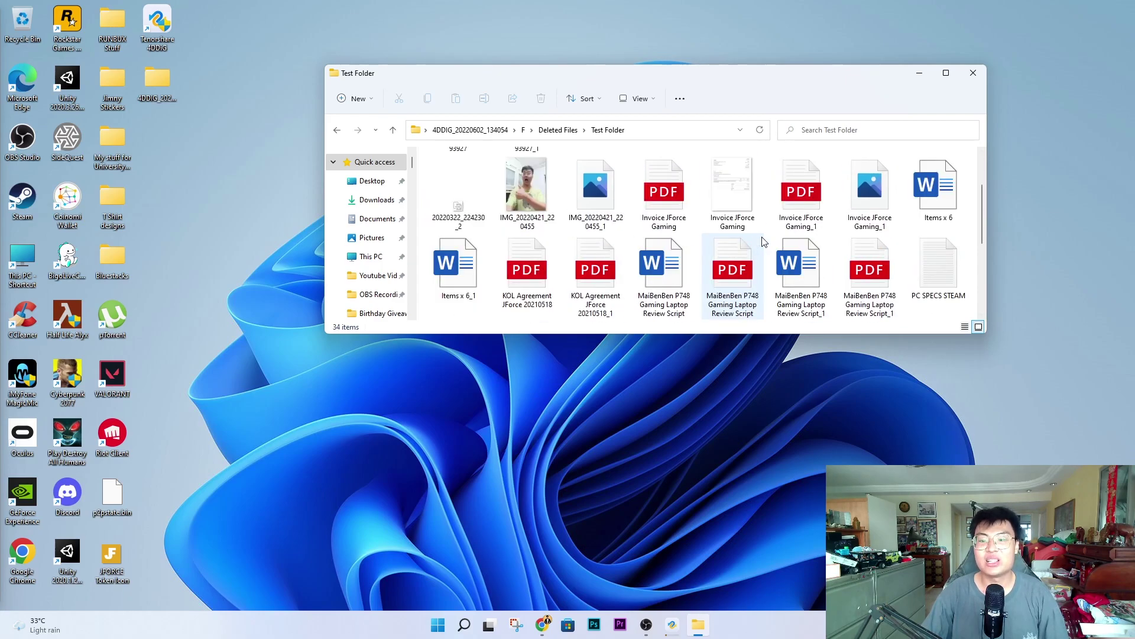
{"action": "scroll", "coordinate": [798, 248], "scroll_direction": "down", "scroll_amount": 2}
{"action": "scroll", "coordinate": [728, 249], "scroll_direction": "down", "scroll_amount": 2}
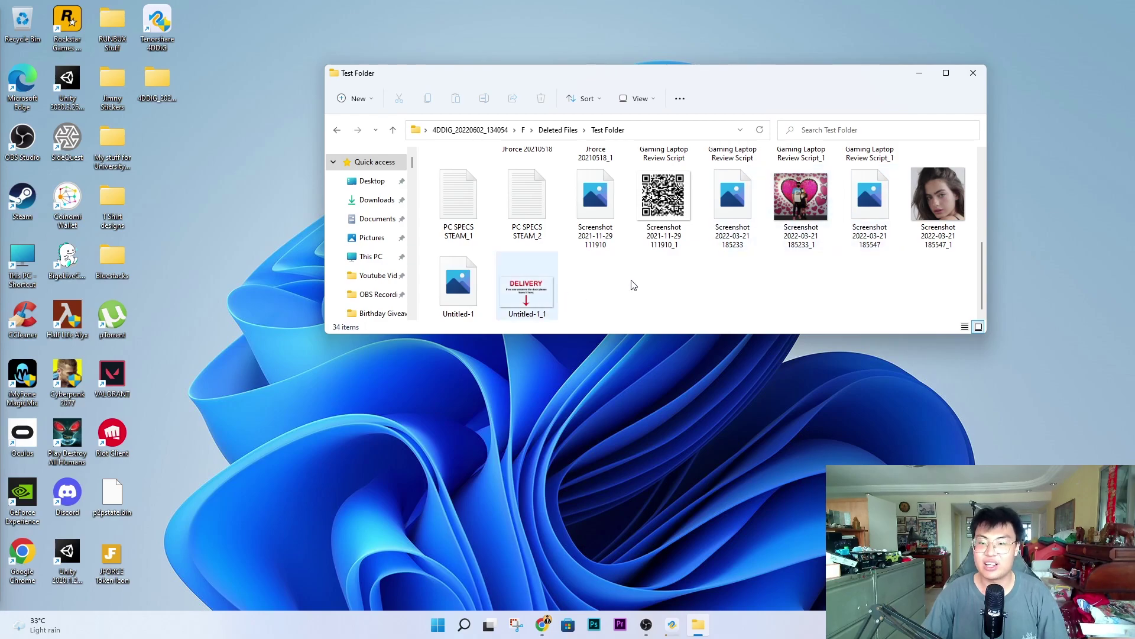
Step: View the last recovered screenshot, close Explorer, and restore the 4DDiG window
{"action": "double_click", "coordinate": [947, 223]}
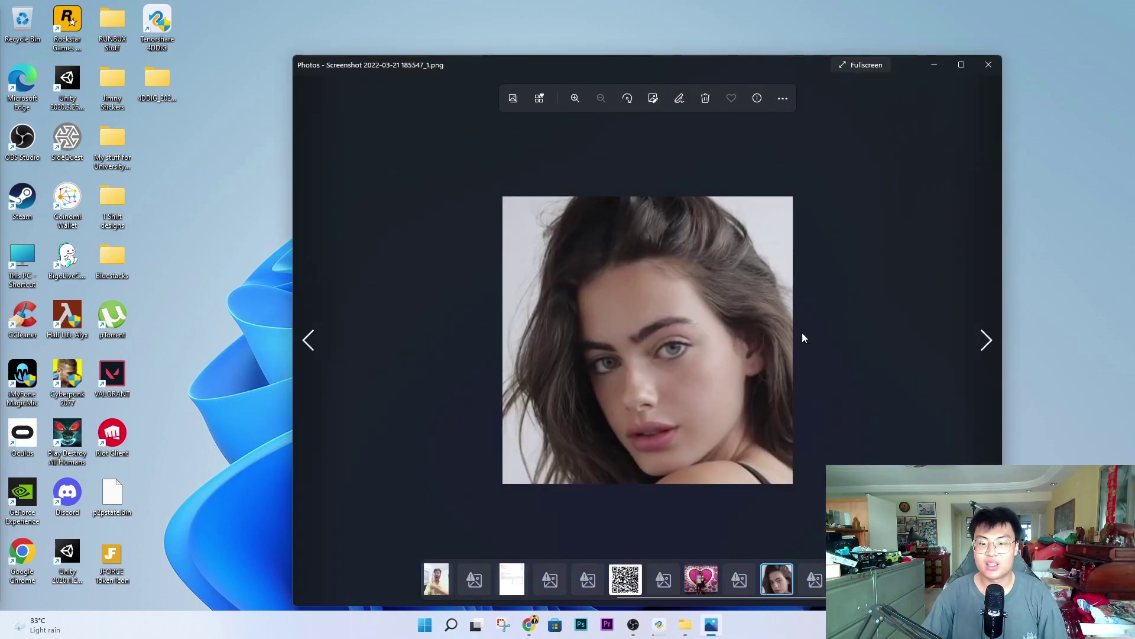
{"action": "left_click", "coordinate": [988, 66]}
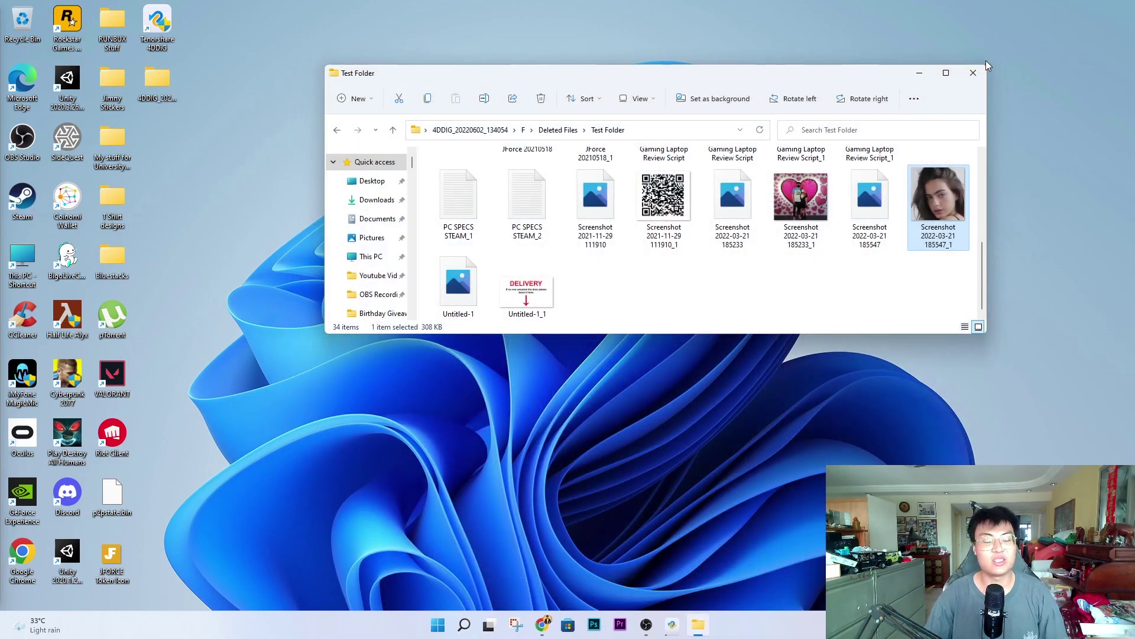
{"action": "scroll", "coordinate": [688, 275], "scroll_direction": "up", "scroll_amount": 5}
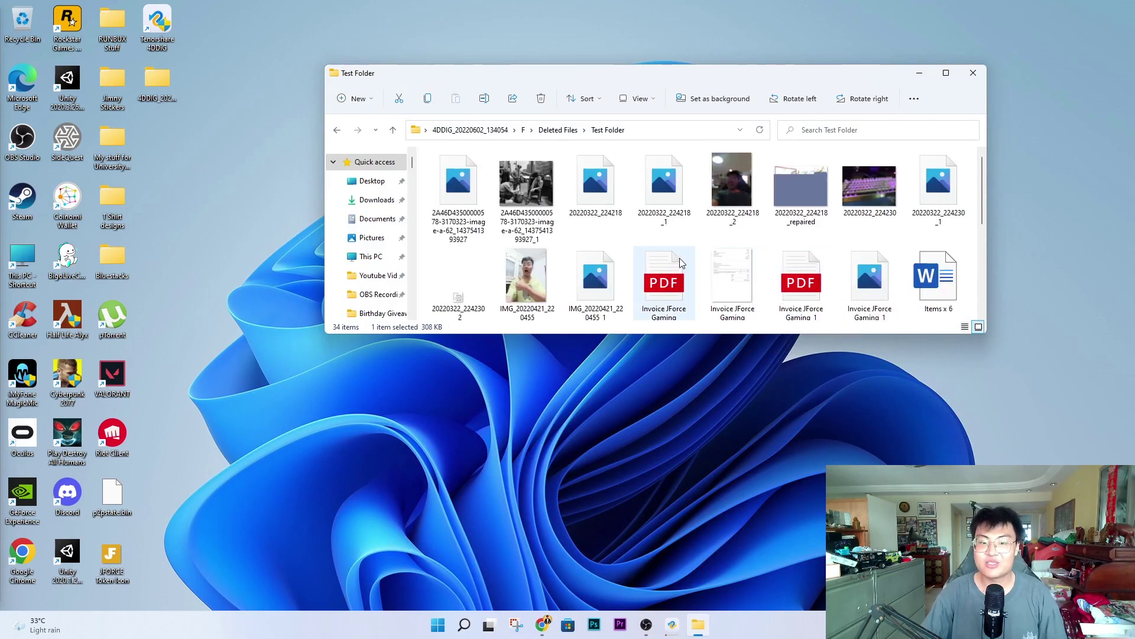
{"action": "left_click", "coordinate": [974, 72]}
{"action": "left_click", "coordinate": [685, 624]}
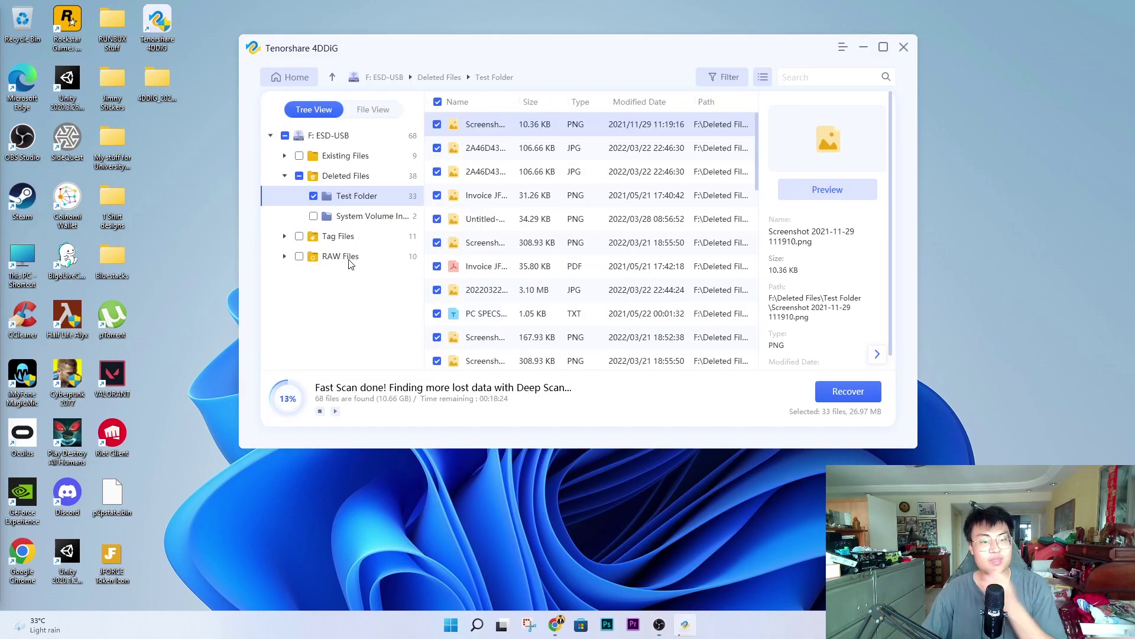
Step: Leave the Deleted Files scan results and confirm returning to the 4DDiG homepage
{"action": "left_click", "coordinate": [292, 178]}
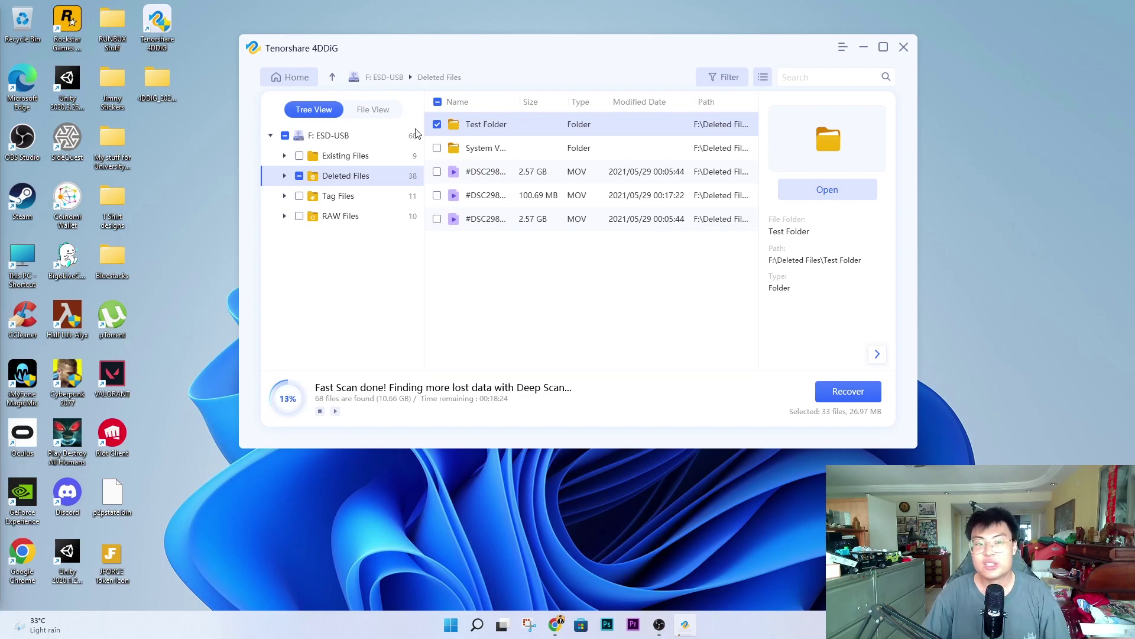
{"action": "left_click", "coordinate": [289, 78]}
{"action": "left_click", "coordinate": [652, 275]}
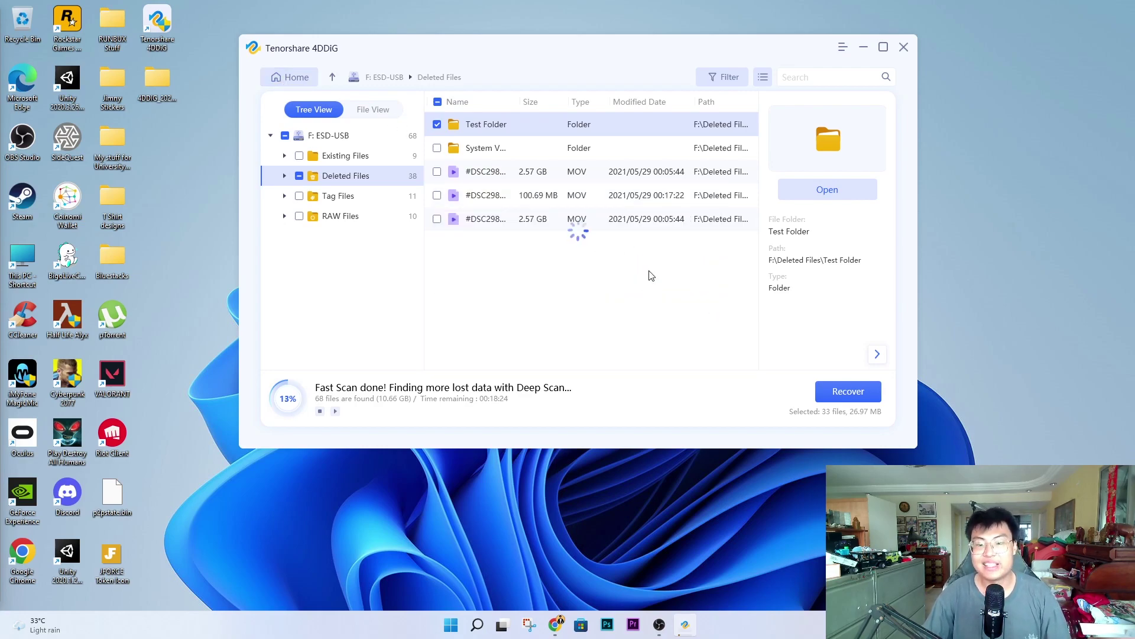